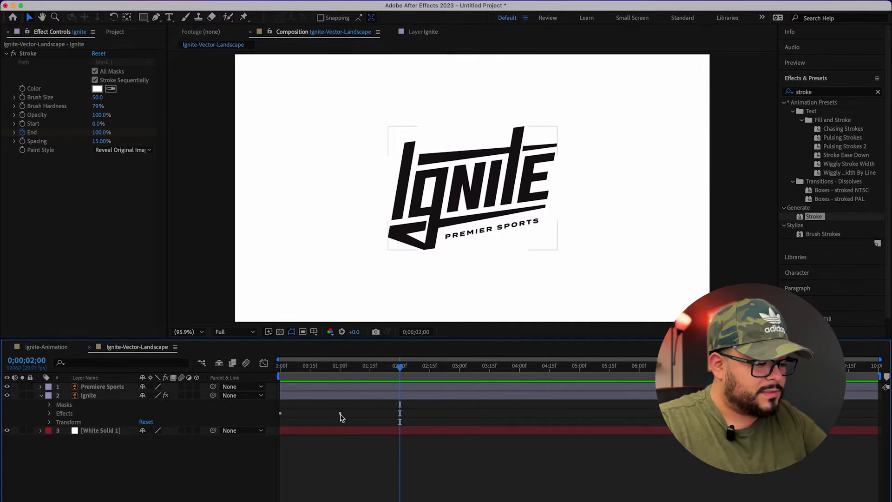
Move the Ignite layer's second Stroke End keyframe to 2 seconds and preview the slower reveal.
key("u")
left_click_drag(339, 413, 400, 413)
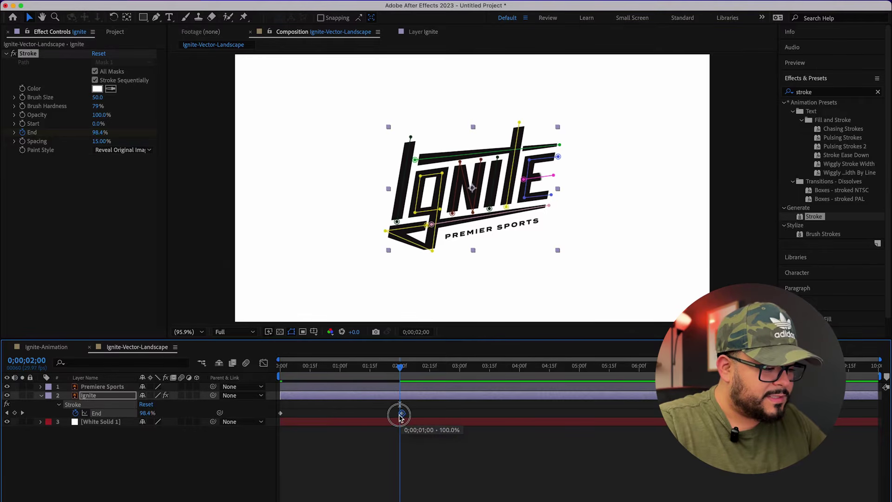
key("Home")
key("space")
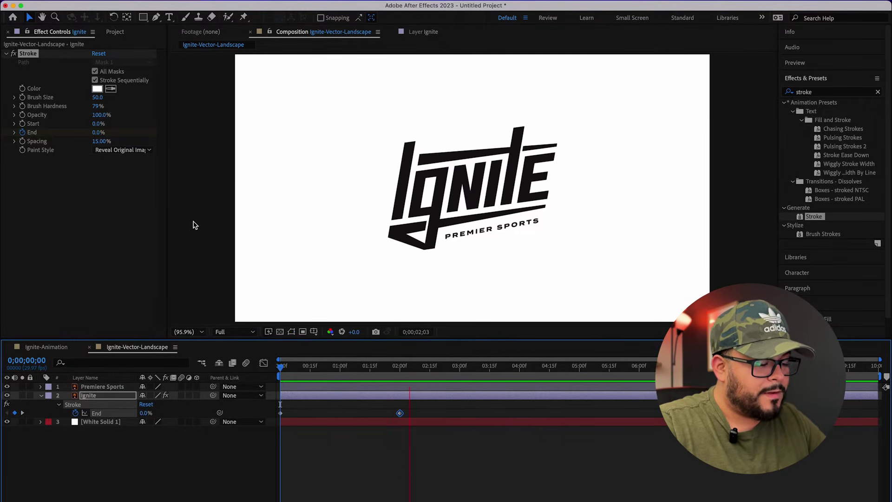
key("space")
Go to 0;00;01;13 in the reveal and reduce the Stroke effect's Brush Size to 47.5.
mouse_move(458, 367)
left_mouse_down()
mouse_move(295, 375)
mouse_move(339, 389)
mouse_move(309, 384)
mouse_move(335, 368)
mouse_move(374, 370)
mouse_move(366, 370)
left_mouse_up()
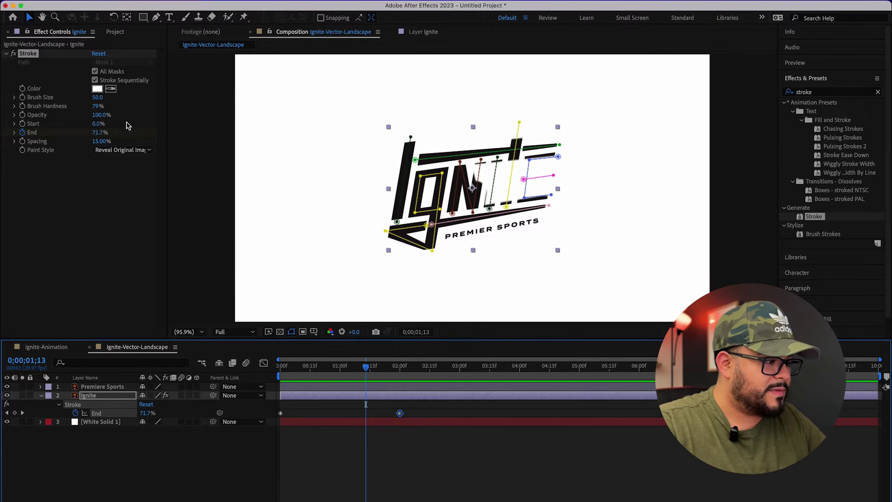
mouse_move(99, 103)
left_mouse_down()
mouse_move(4, 102)
mouse_move(93, 104)
left_mouse_up()
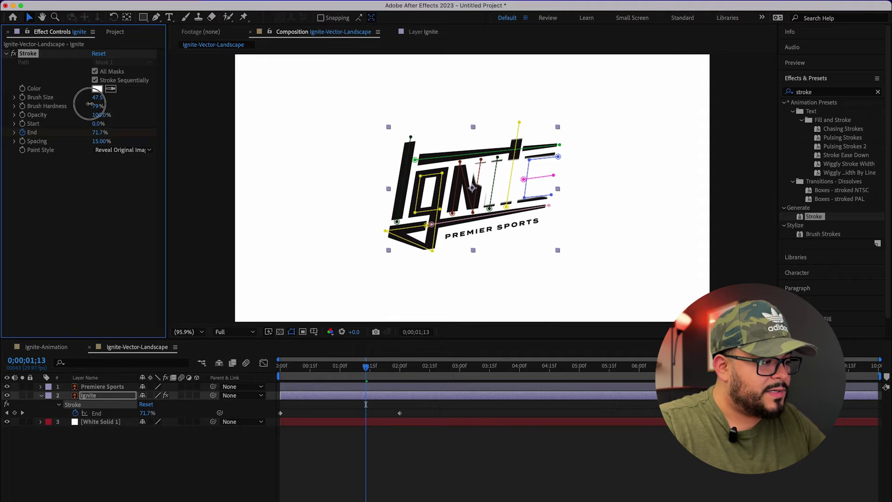
left_click_drag(90, 103, 89, 103)
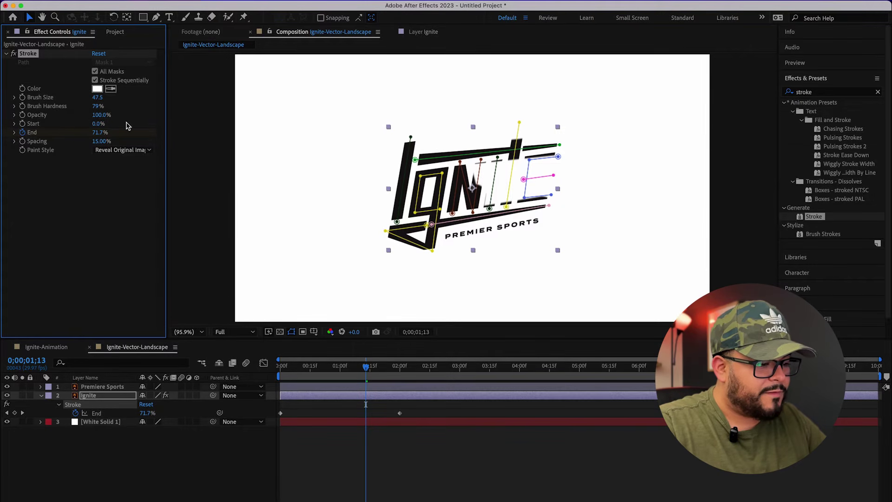
At 0;00;00;05, shorten the letter I's mask path by raising its bottom point, and nudge its top point.
mouse_move(366, 368)
left_mouse_down()
mouse_move(271, 370)
mouse_move(290, 370)
left_mouse_up()
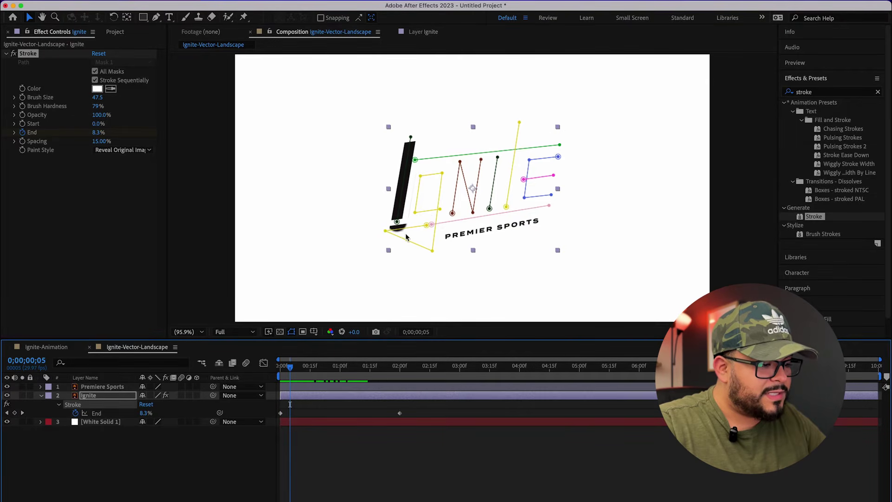
left_click_drag(397, 223, 397, 214)
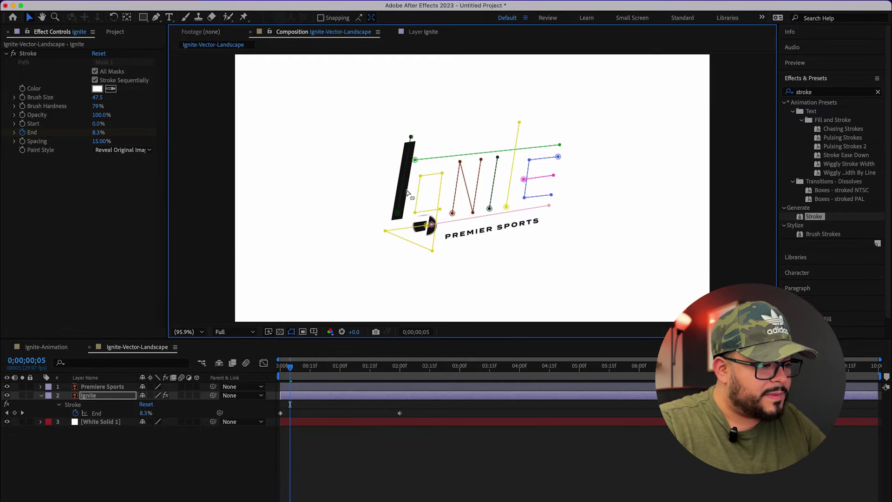
left_click_drag(411, 138, 410, 138)
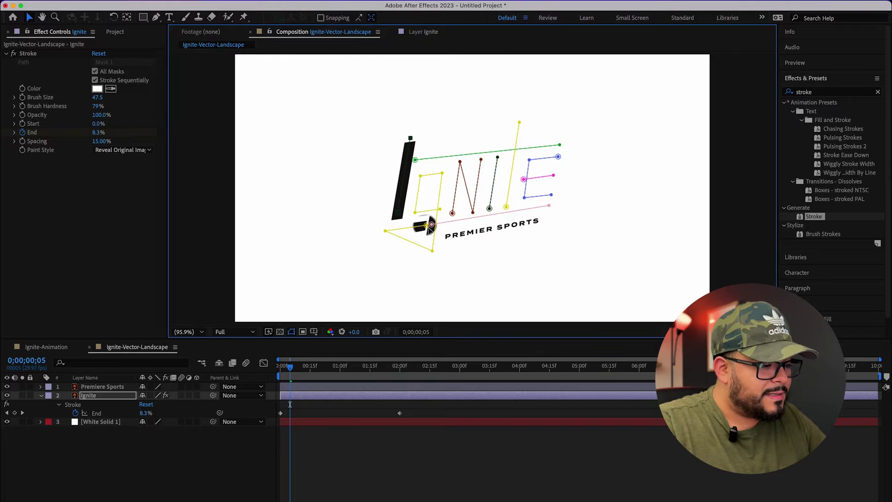
Move the g mask's starting point slightly left, away from the letter's stem, and reduce the Stroke Brush Size to 36.7.
scroll(429, 227, "up", 5)
mouse_move(426, 219)
left_mouse_down()
mouse_move(397, 218)
mouse_move(405, 220)
left_mouse_up()
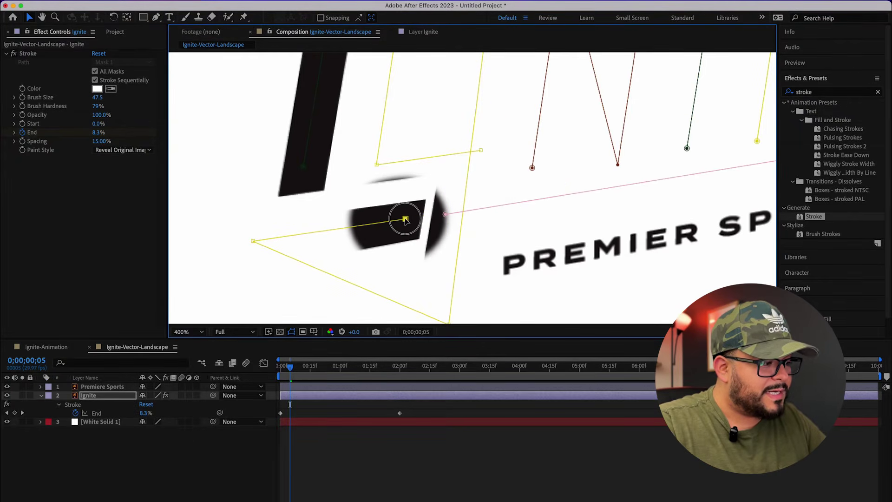
left_click_drag(97, 99, 55, 99)
left_click_drag(405, 219, 397, 219)
left_click(446, 214)
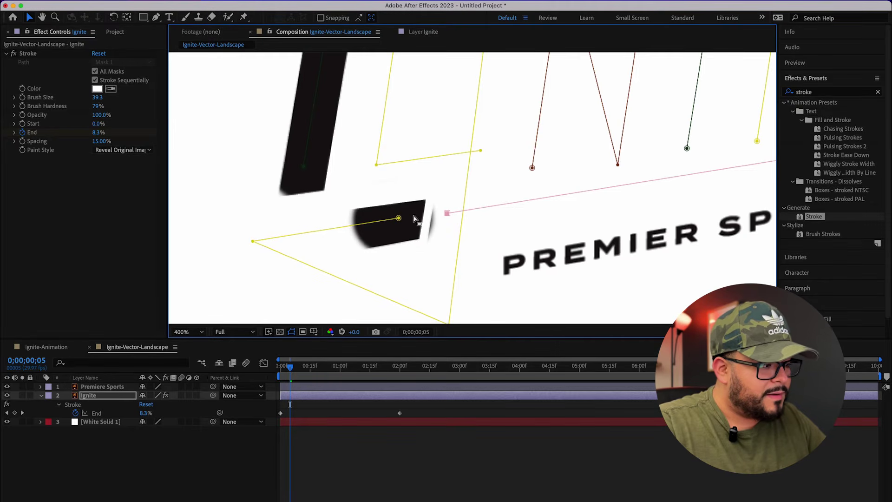
mouse_move(95, 98)
left_mouse_down()
mouse_move(74, 99)
mouse_move(86, 100)
left_mouse_up()
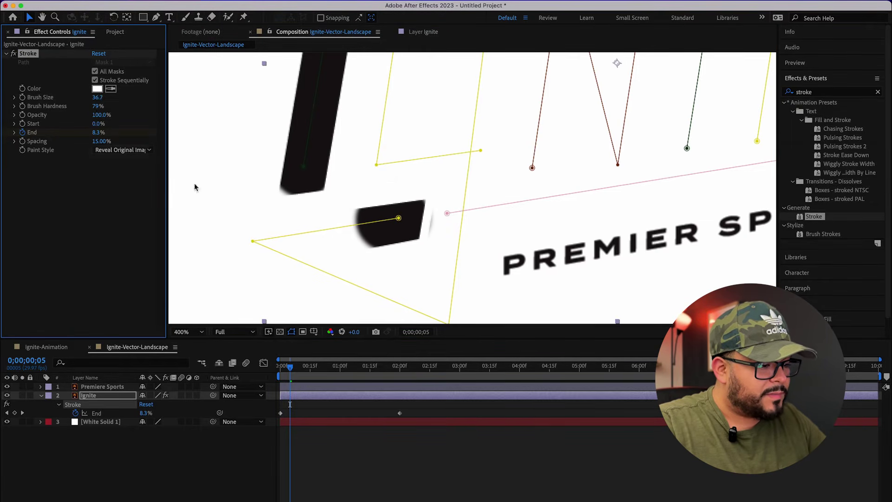
left_click(399, 218)
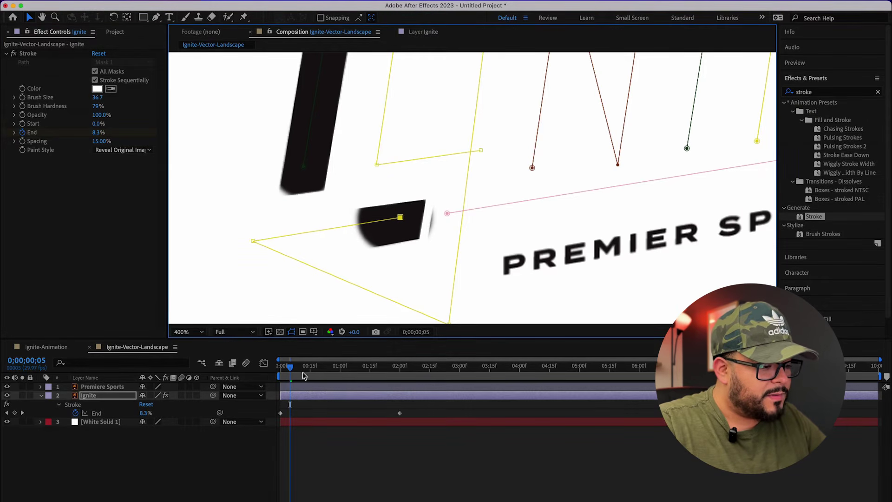
At 0;00;00;12, nudge the g mask's lowest corner point inward and set the Stroke Brush Size to 36.5.
left_click_drag(301, 367, 305, 370)
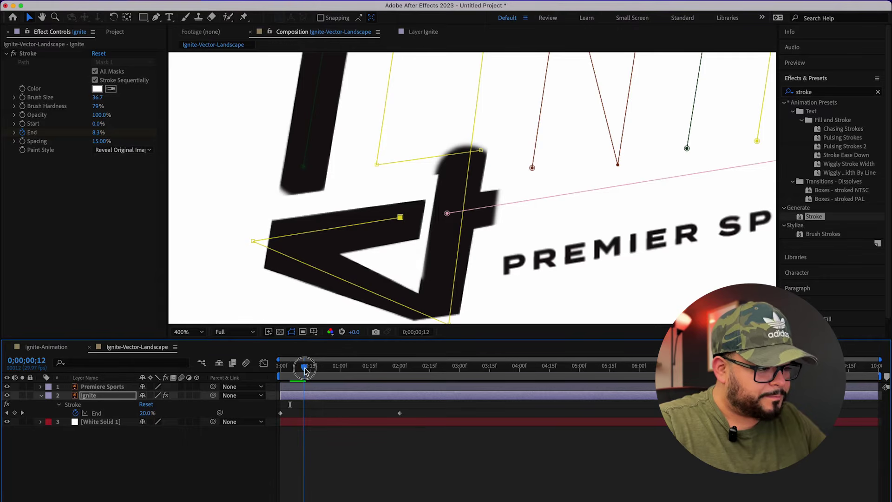
key("comma")
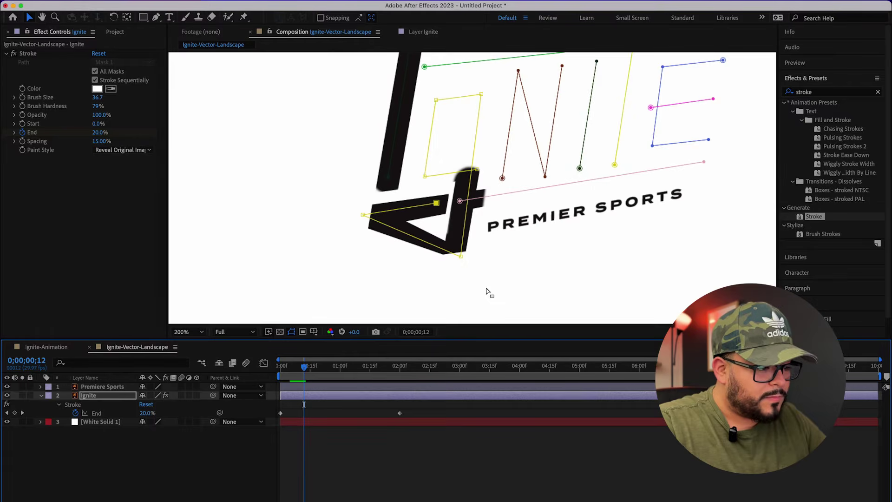
left_click(460, 255)
left_click_drag(459, 255, 458, 256)
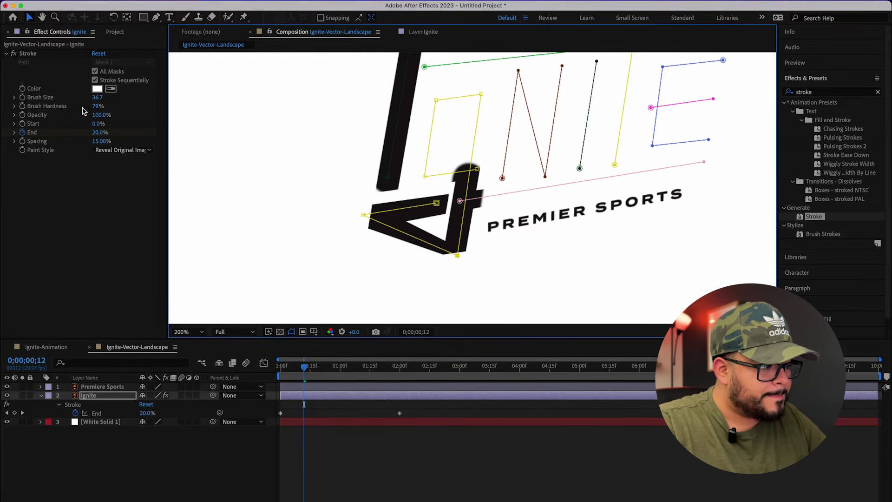
mouse_move(96, 99)
left_mouse_down()
mouse_move(49, 100)
mouse_move(96, 100)
left_mouse_up()
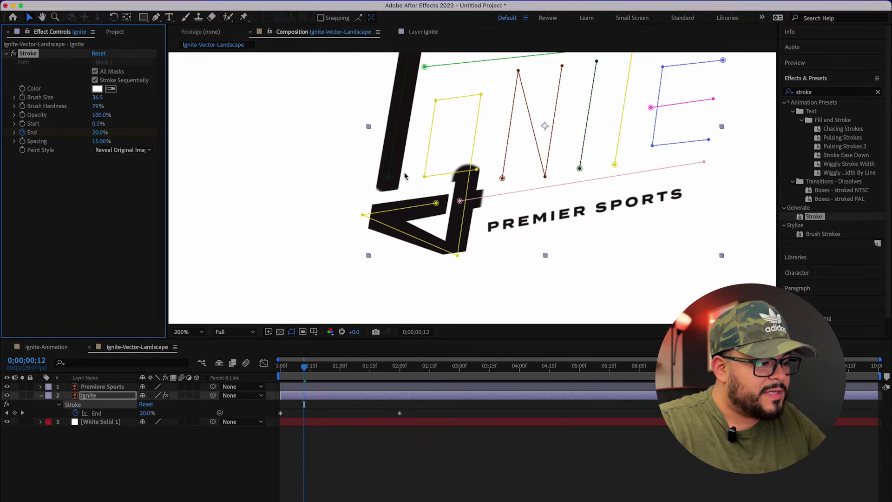
Lower the bottom point of the letter I's mask path slightly so the stroke covers the letter's foot.
left_click(390, 180)
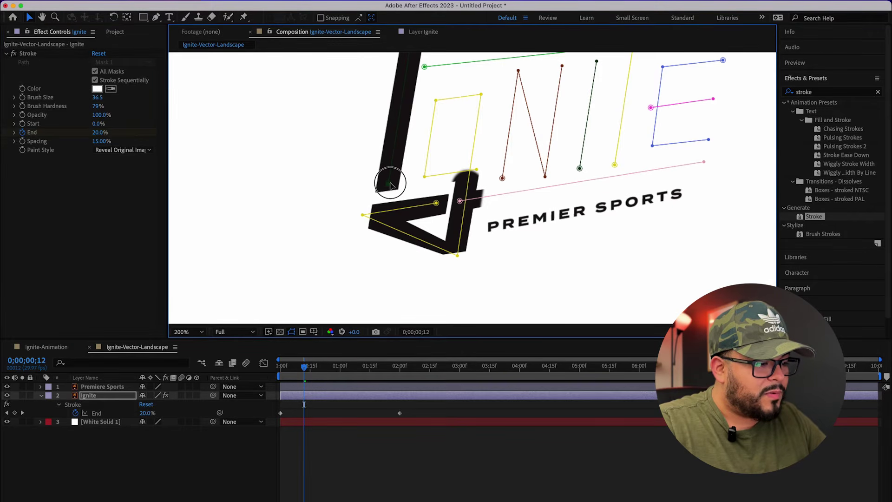
key("period")
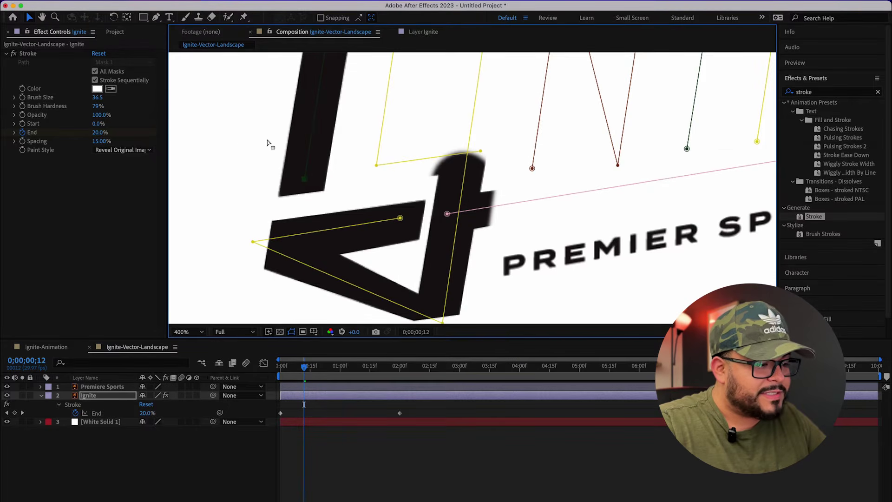
key("comma")
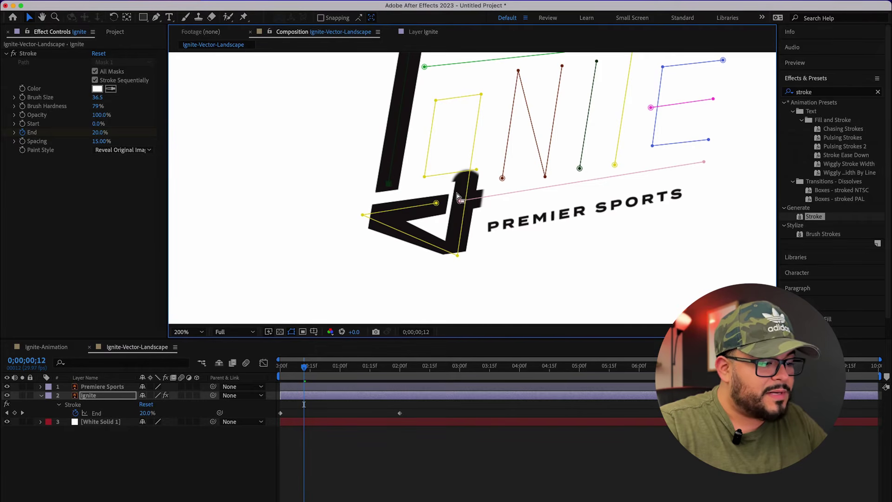
Shift the g mask's lowest corner left, then move its bowl corners outward to centre the path in the letter at 0;00;00;25.
left_click_drag(458, 256, 445, 257)
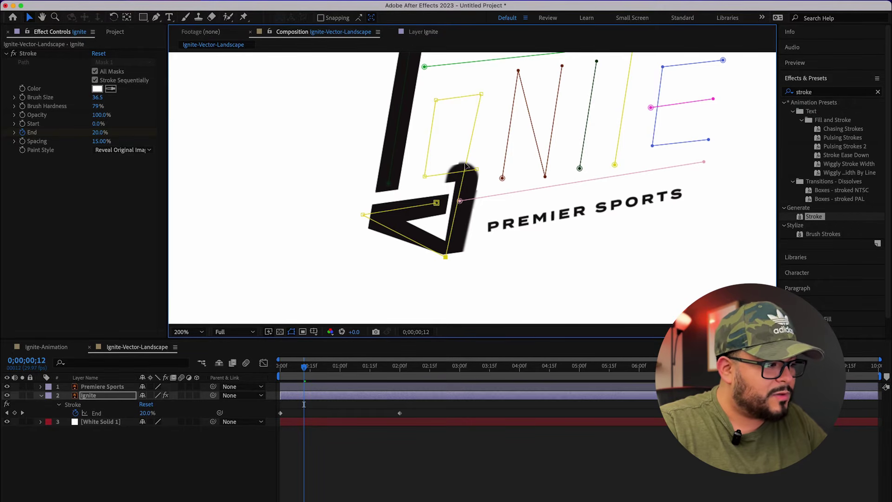
left_click_drag(309, 369, 330, 369)
left_click_drag(447, 259, 449, 258)
left_click_drag(425, 175, 423, 179)
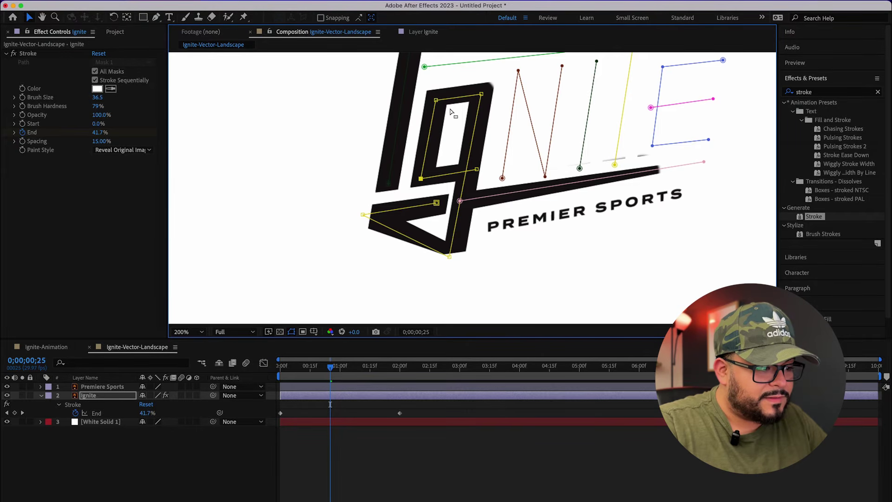
left_click_drag(436, 100, 484, 90)
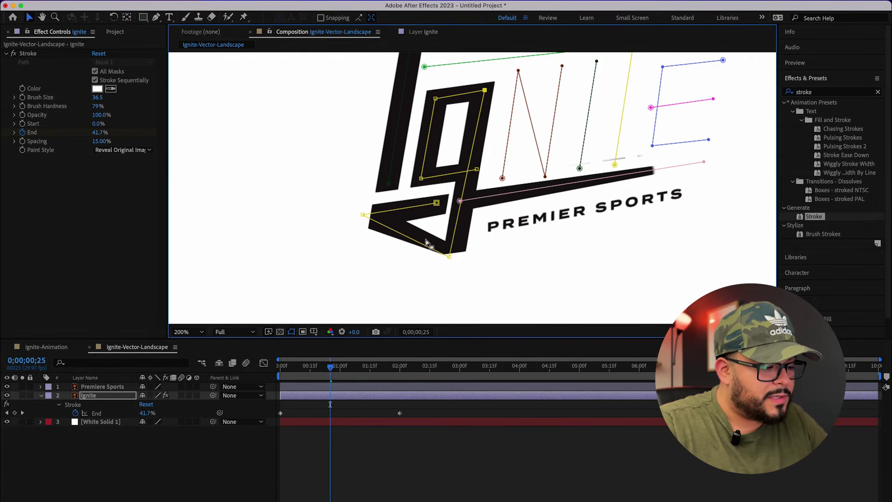
Check the remaining letters up to 0;00;02;01 and shift the lower-left corner of the E's mask path outward.
left_click_drag(331, 371, 338, 367)
key("period")
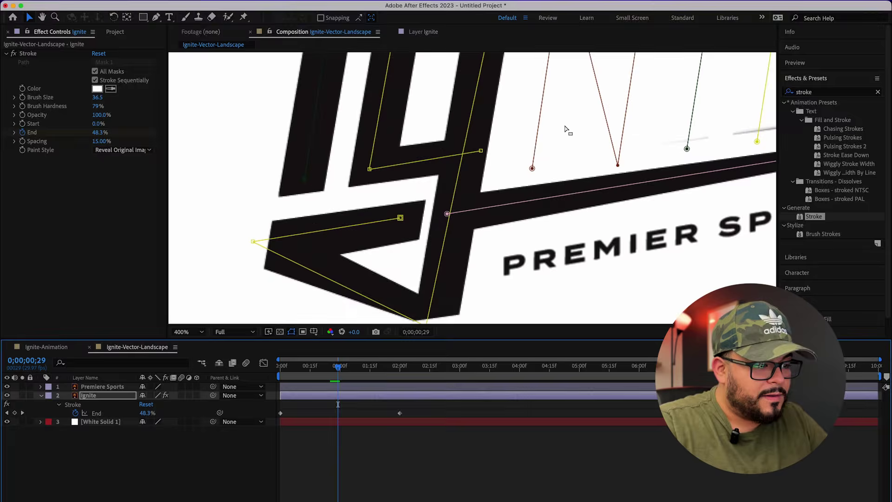
key("h")
mouse_move(578, 119)
left_mouse_down()
mouse_move(545, 215)
mouse_move(483, 223)
left_mouse_up()
key("comma")
key("v")
left_click_drag(339, 369, 383, 367)
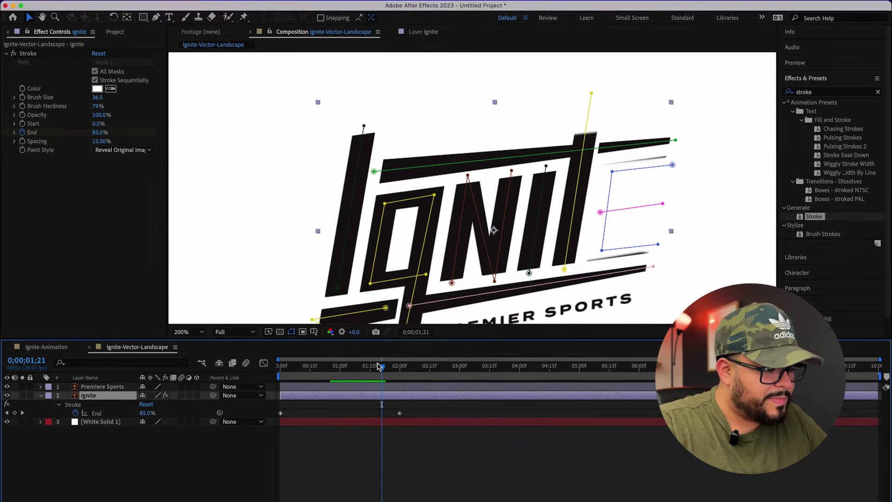
left_click(40, 395)
mouse_move(388, 368)
left_mouse_down()
mouse_move(356, 368)
mouse_move(404, 364)
left_mouse_up()
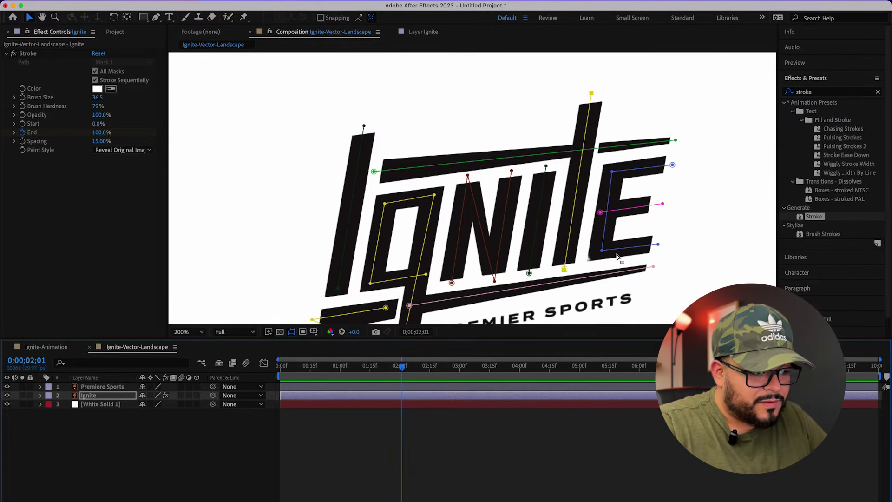
left_click_drag(607, 252, 598, 251)
At 0;00;00;27, extend the right end point of the mask path for the long underline beneath the letters.
mouse_move(404, 368)
left_mouse_down()
mouse_move(442, 367)
mouse_move(334, 375)
left_mouse_up()
key("shift+slash")
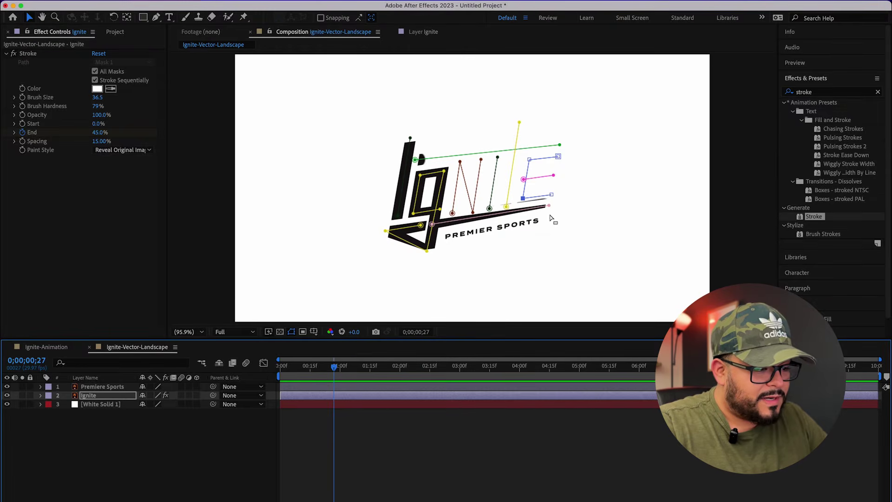
scroll(548, 210, "up", 3)
mouse_move(552, 200)
left_mouse_down()
mouse_move(553, 184)
mouse_move(558, 202)
left_mouse_up()
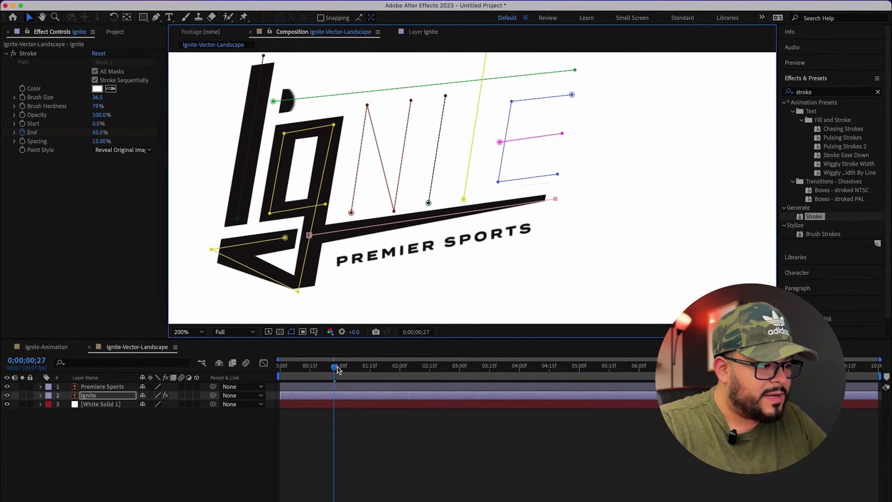
Fit the composition in the viewer and preview the logo reveal from the first frame.
left_click_drag(336, 368, 266, 365)
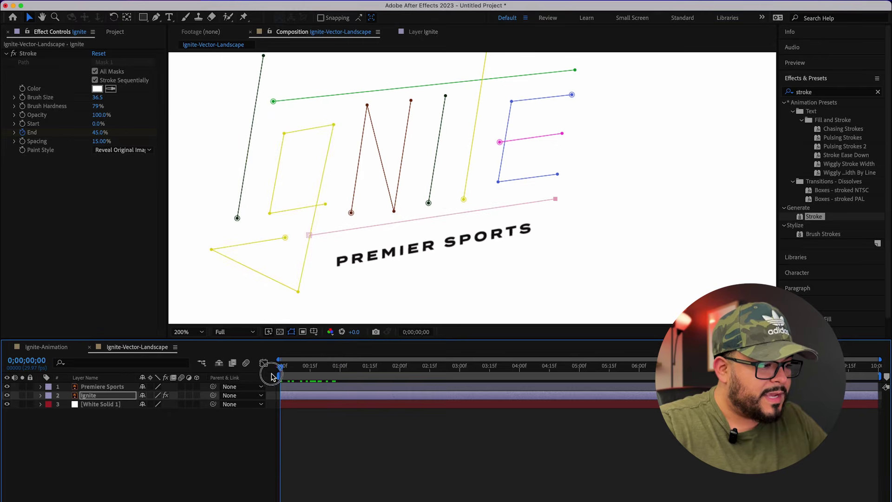
left_click(186, 332)
left_click(185, 349)
key("space")
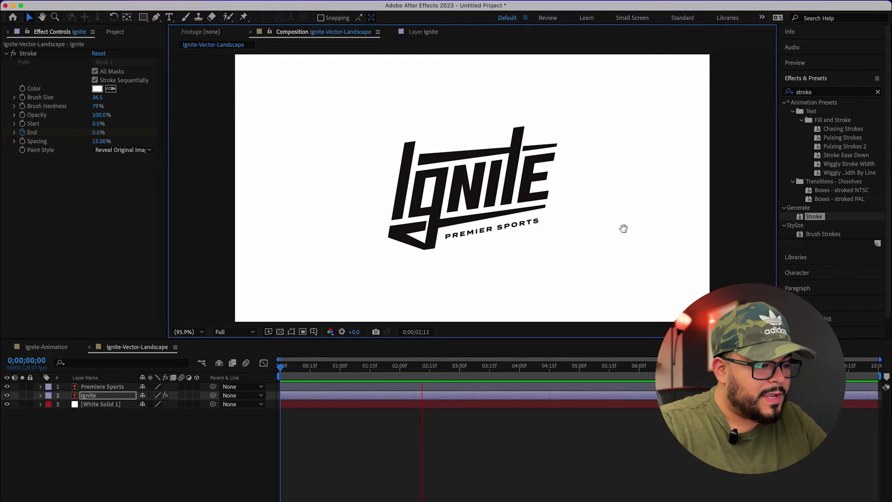
key("space")
Raise the right end point of the top crossbar's mask path slightly and replay the reveal from the start.
left_click_drag(561, 145, 562, 142)
mouse_move(428, 367)
left_mouse_down()
mouse_move(350, 381)
mouse_move(343, 368)
mouse_move(280, 366)
left_mouse_up()
left_click(636, 207)
left_click(249, 175)
key("space")
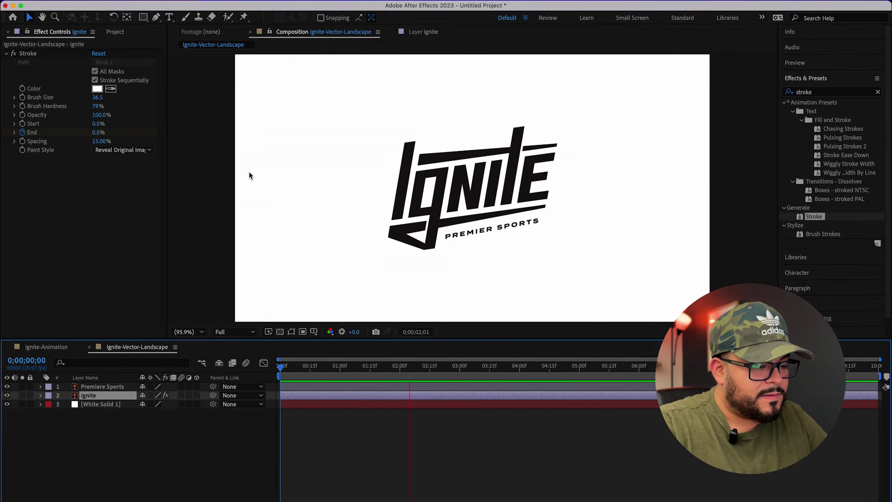
key("space")
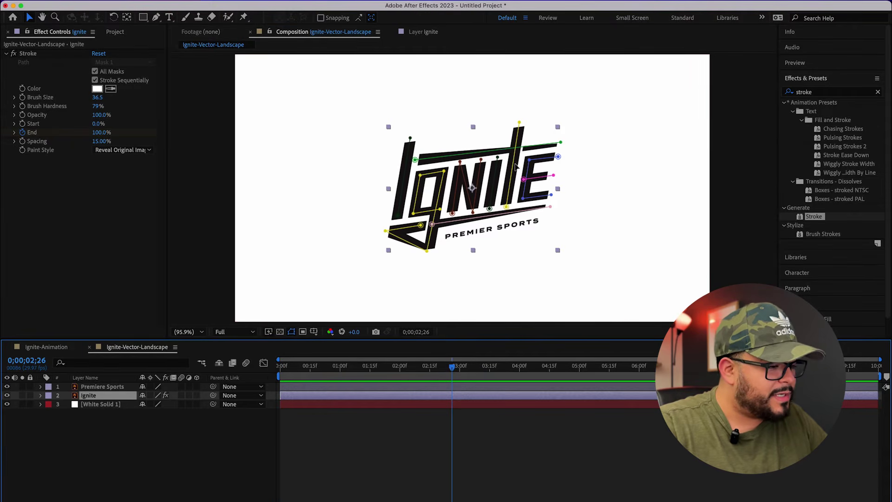
Apply Easy Ease to both Stroke End keyframes of the Ignite layer.
left_click_drag(450, 377, 279, 376)
key("u")
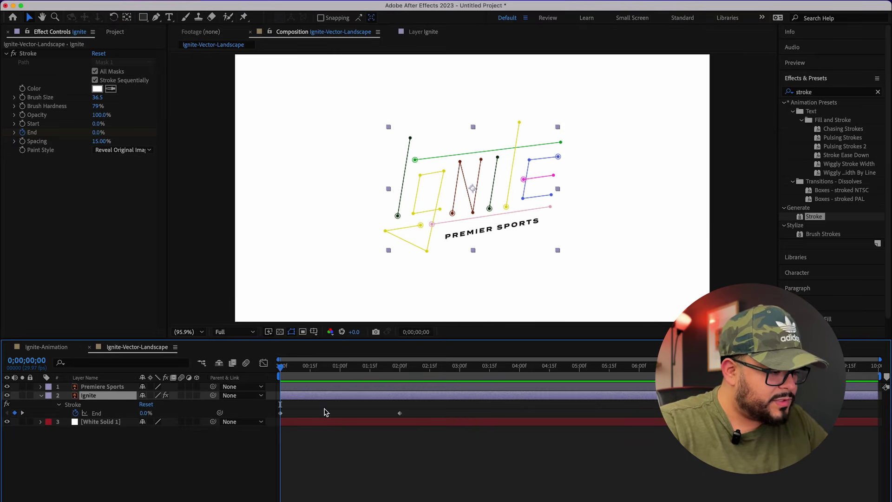
left_click(280, 413)
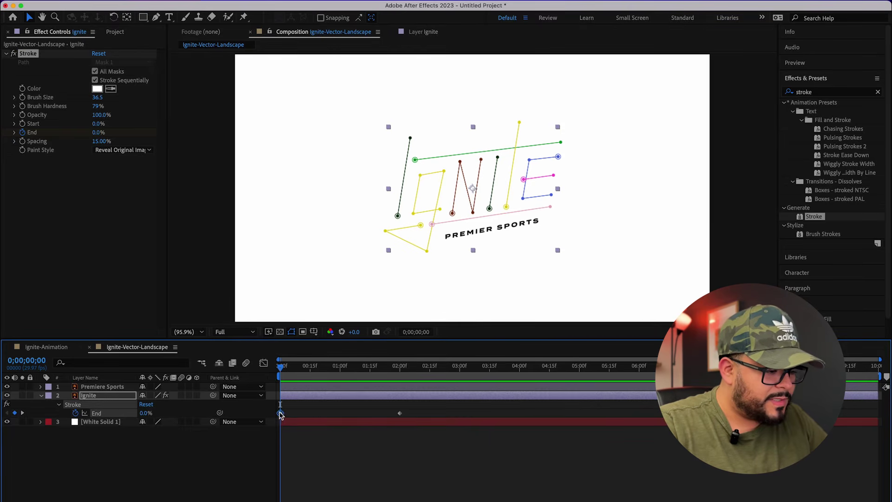
right_click(399, 413)
mouse_move(441, 501)
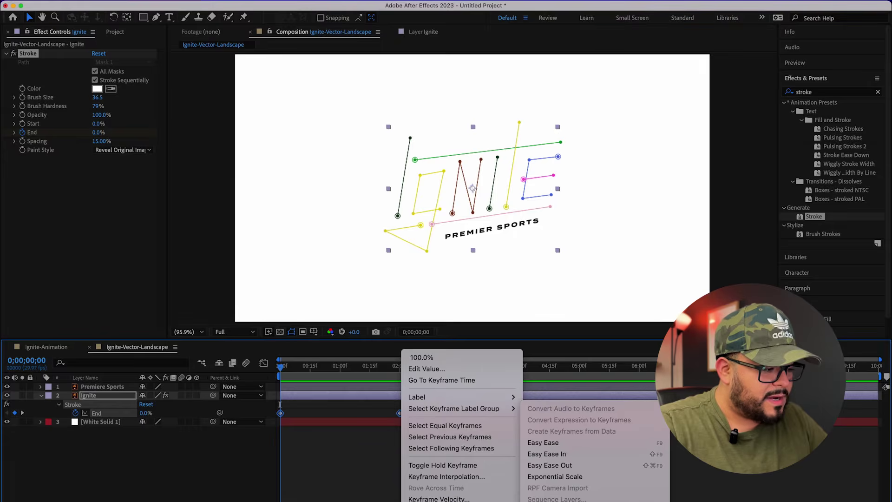
left_click(543, 442)
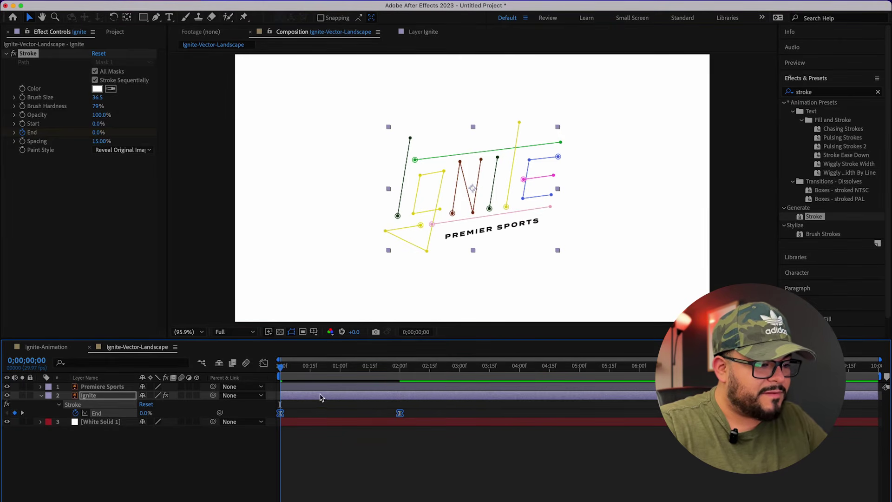
Hide the Premiere Sports layer in the Ignite-Vector-Landscape composition and run through the Ignite reveal on its own.
key("super+shift+a")
key("u")
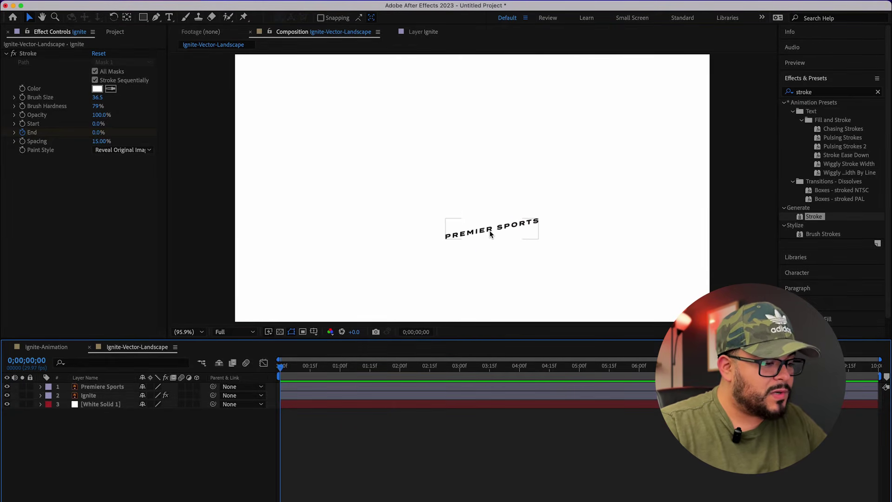
left_click(490, 231)
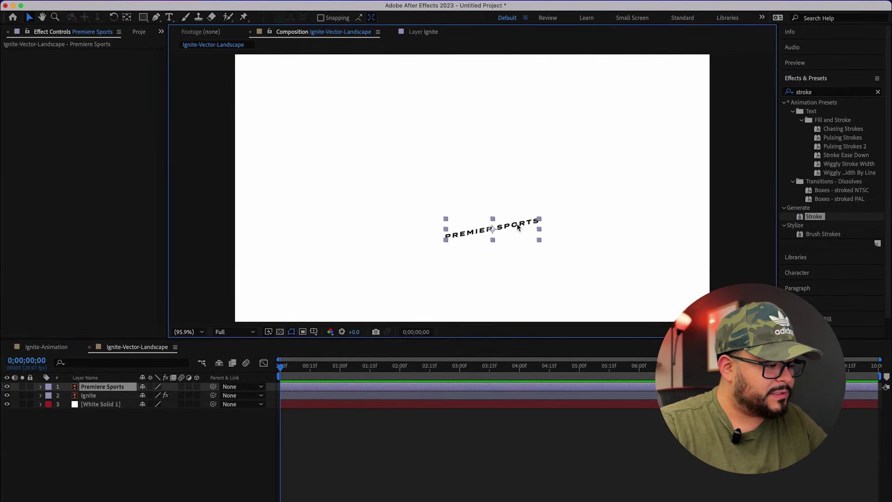
left_click(7, 387)
left_click(63, 299)
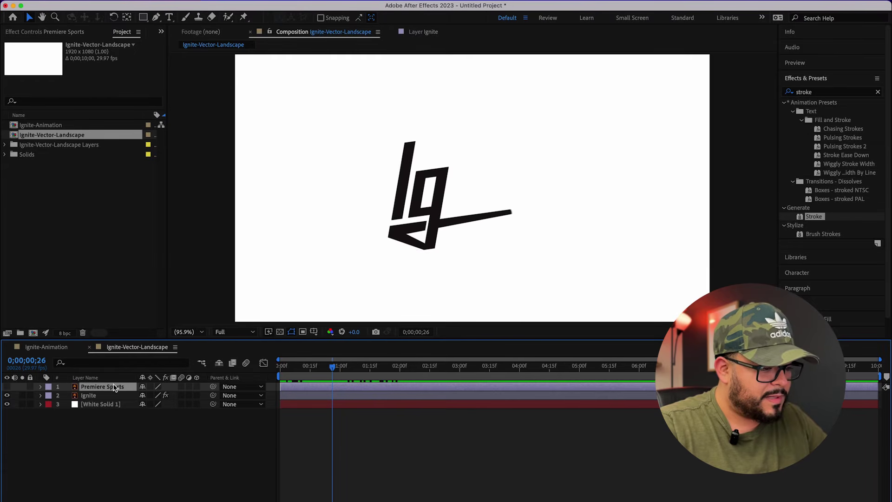
left_click_drag(330, 368, 249, 377)
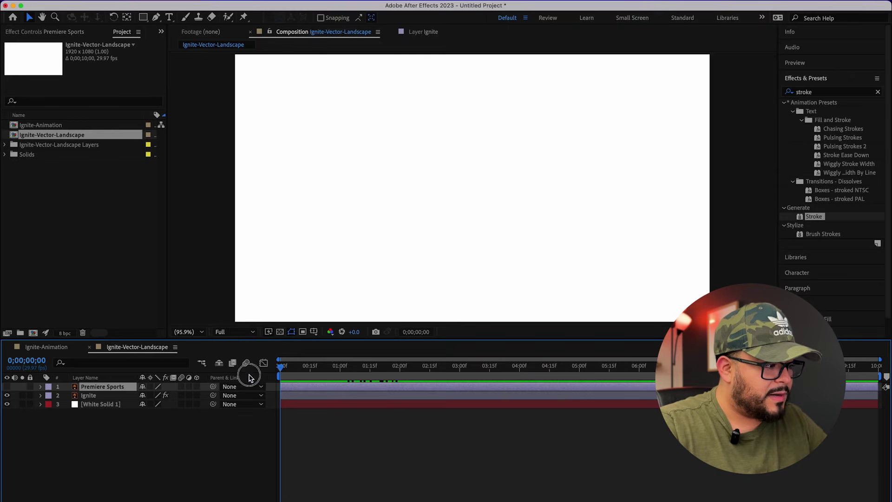
Open the Ignite-Animation composition and add Ignite-Vector-Landscape to it as a layer.
left_click(42, 126)
double_click(42, 126)
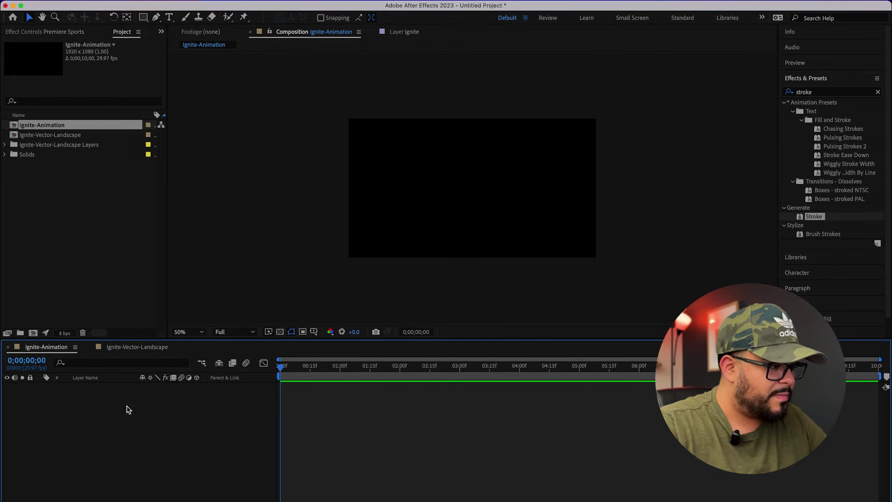
left_click(46, 137)
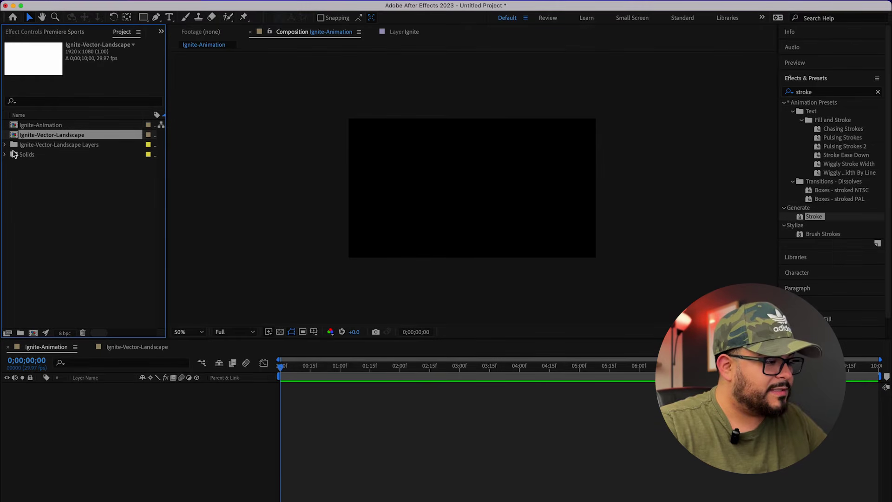
left_click_drag(46, 137, 77, 407)
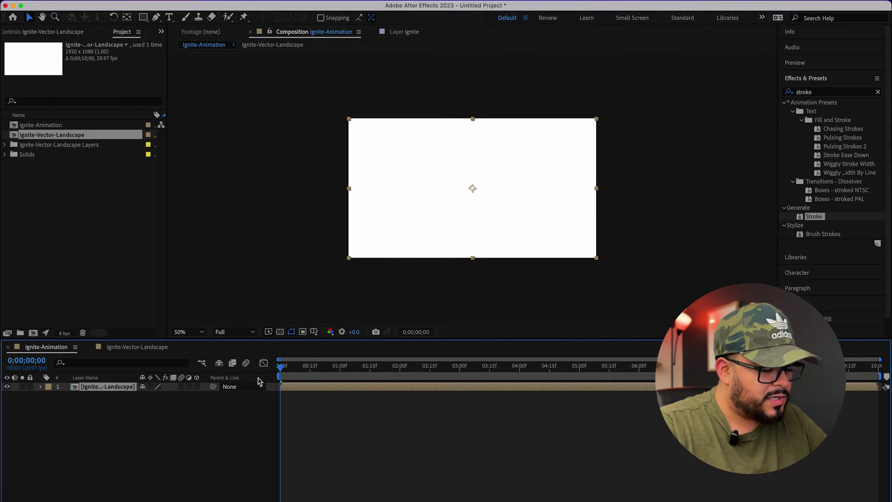
Paste the Premiere Sports layer above the nested logo composition, make it visible and check it at 0;00;02;25.
key("super+v")
mouse_move(281, 368)
left_mouse_down()
mouse_move(409, 367)
mouse_move(290, 371)
mouse_move(393, 371)
mouse_move(456, 400)
left_mouse_up()
left_click(7, 387)
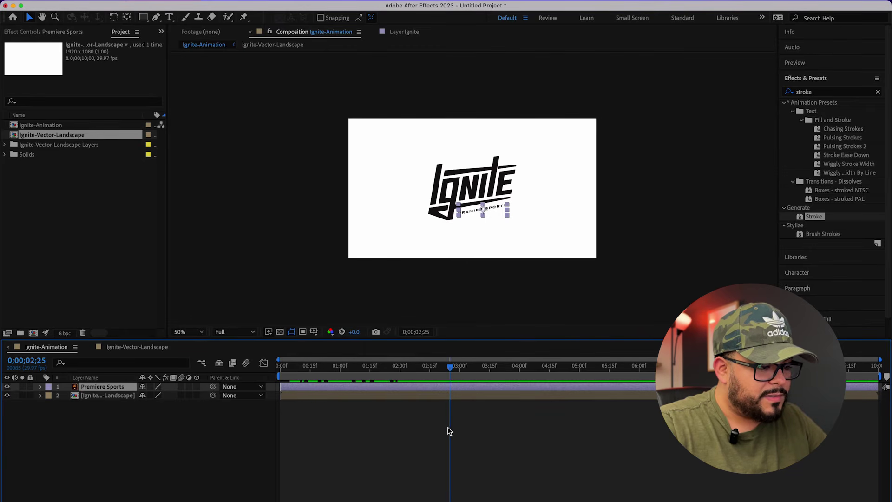
left_click(455, 401)
Duplicate the Ignite-Vector-Landscape layer twice and stagger the copies so each starts about three frames after the one beneath it.
left_click(110, 398)
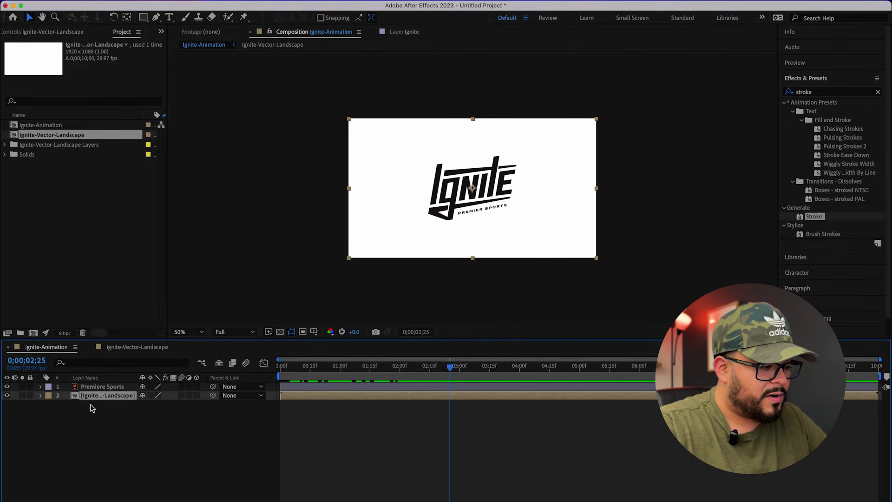
mouse_move(454, 369)
left_mouse_down()
mouse_move(478, 371)
mouse_move(243, 394)
mouse_move(448, 371)
mouse_move(319, 370)
mouse_move(428, 369)
left_mouse_up()
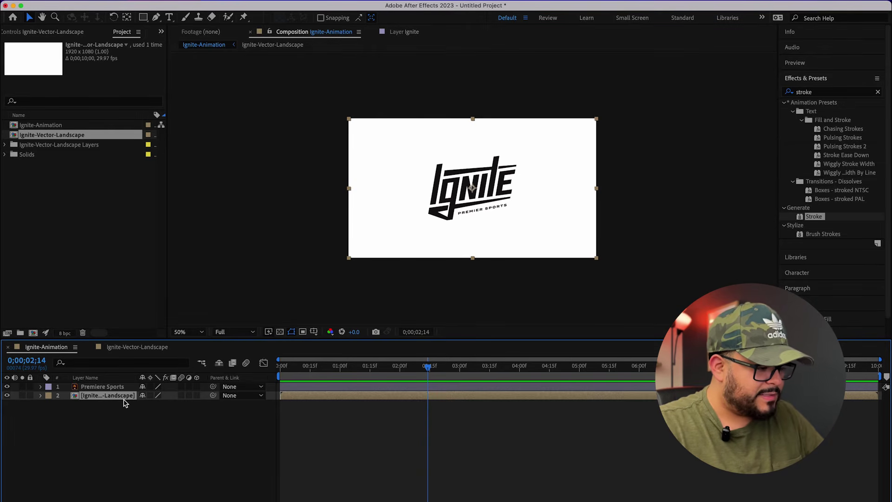
key("super+d")
mouse_move(428, 369)
left_mouse_down()
mouse_move(298, 372)
mouse_move(309, 396)
mouse_move(289, 365)
mouse_move(364, 365)
mouse_move(305, 366)
mouse_move(319, 376)
mouse_move(298, 367)
mouse_move(305, 394)
left_mouse_up()
left_click(305, 395)
key("super+d")
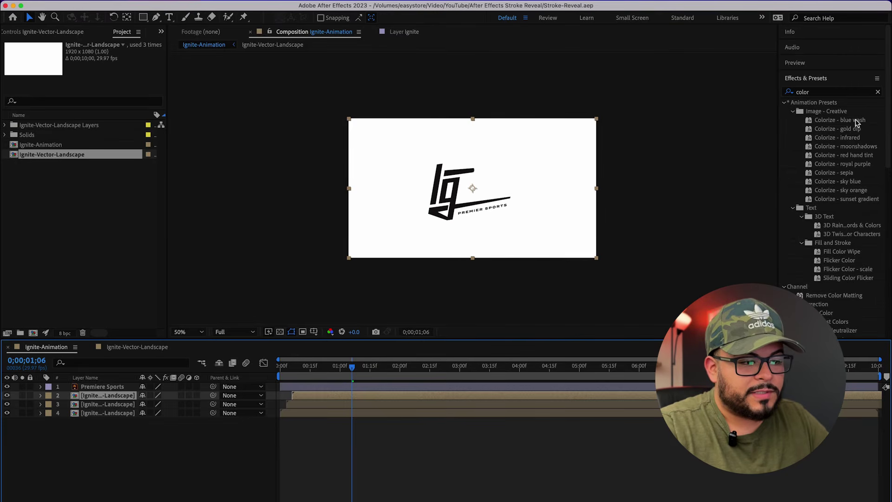
Find the Fill effect and apply it to the topmost Ignite-Vector-Landscape layer.
left_click(839, 91)
type("fill")
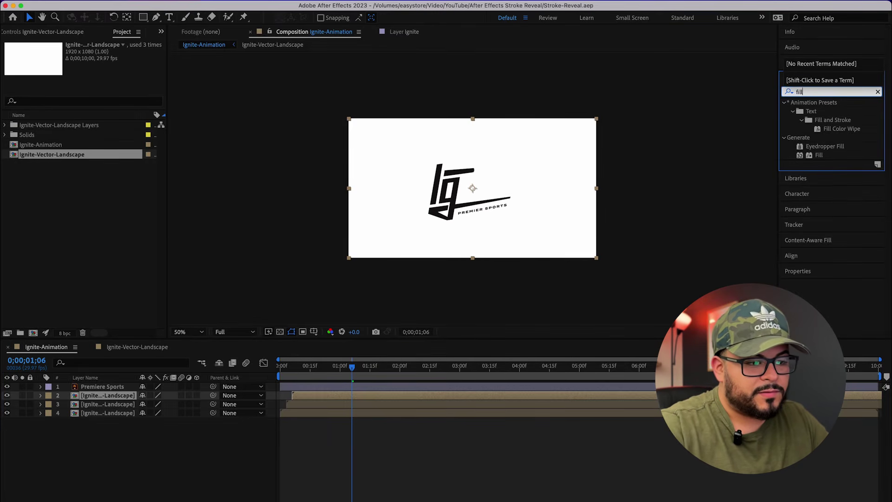
left_click_drag(819, 155, 309, 396)
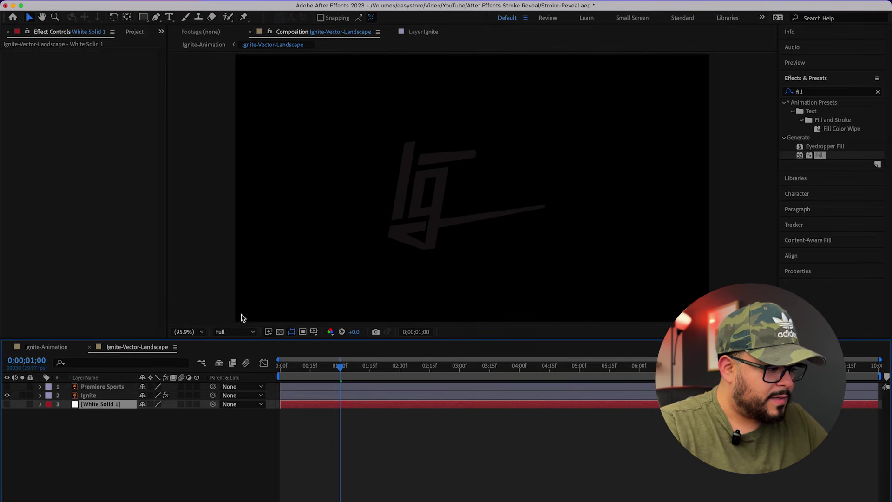
Keep White Solid 1 hidden inside Ignite-Vector-Landscape, save the project and return to the Ignite-Animation composition.
left_click(46, 352)
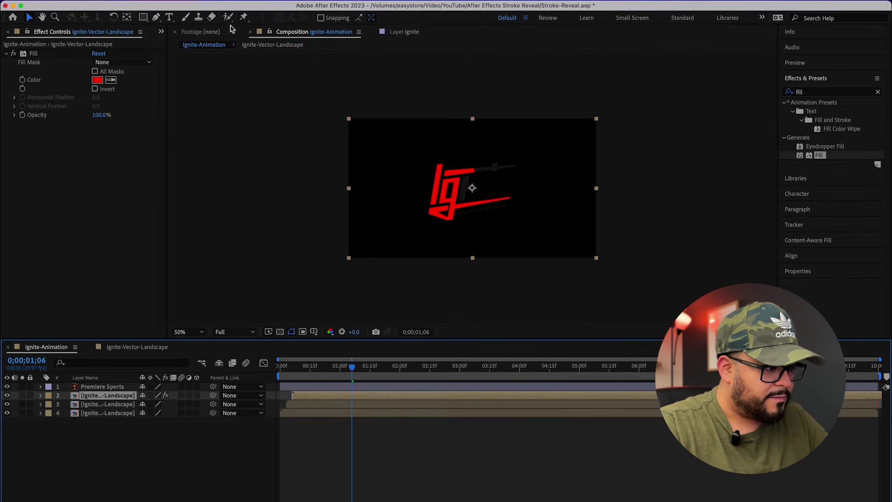
left_click(255, 45)
left_click(7, 404)
left_click(7, 404)
key("super+s")
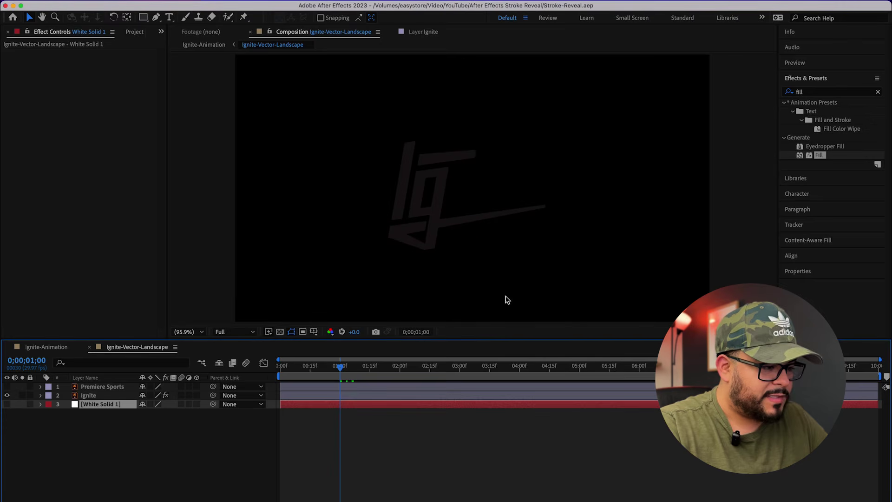
left_click(9, 412)
left_click(7, 404)
left_click(7, 404)
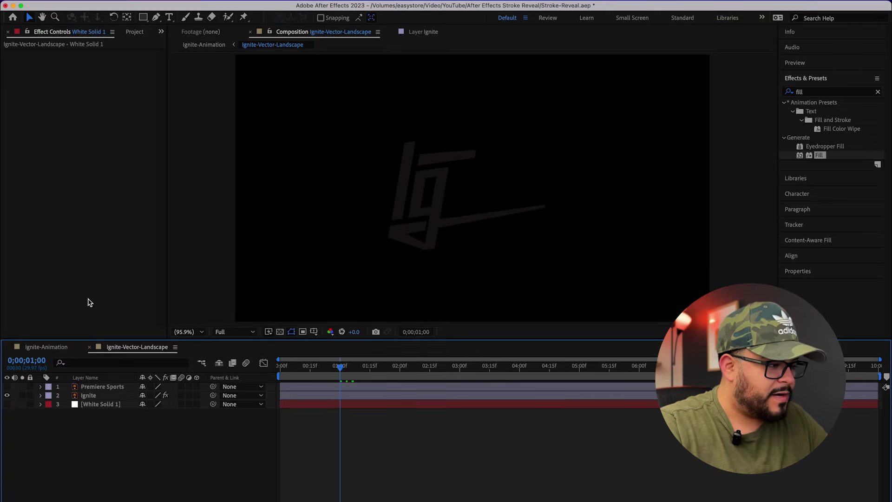
left_click(211, 46)
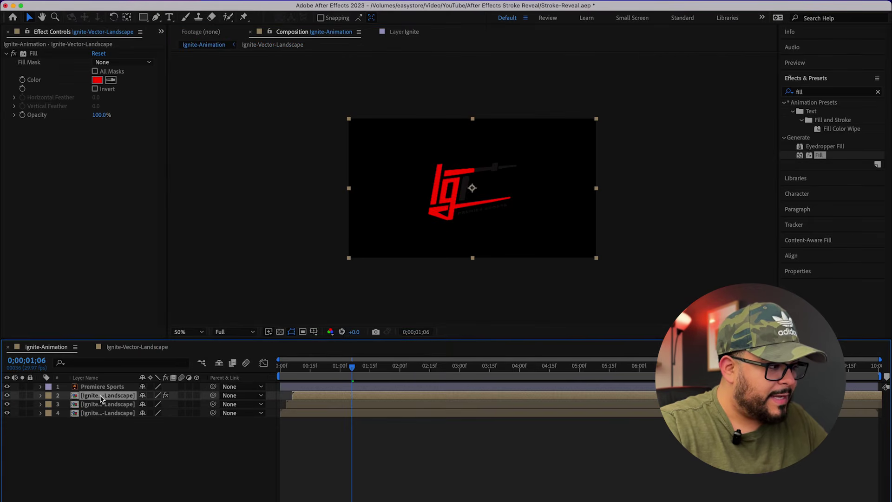
Shift the Fill color of the topmost Ignite-Vector-Landscape layer to an orange-red hue.
left_click(97, 81)
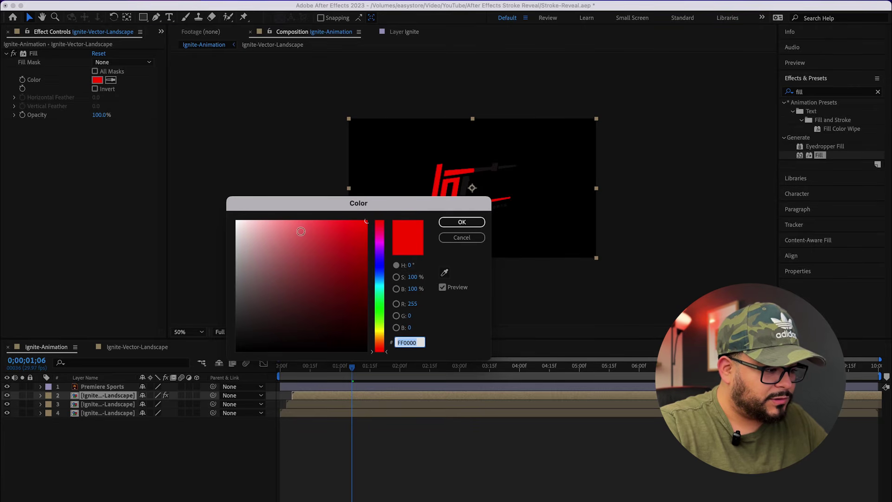
left_click_drag(377, 341, 388, 347)
left_click(460, 223)
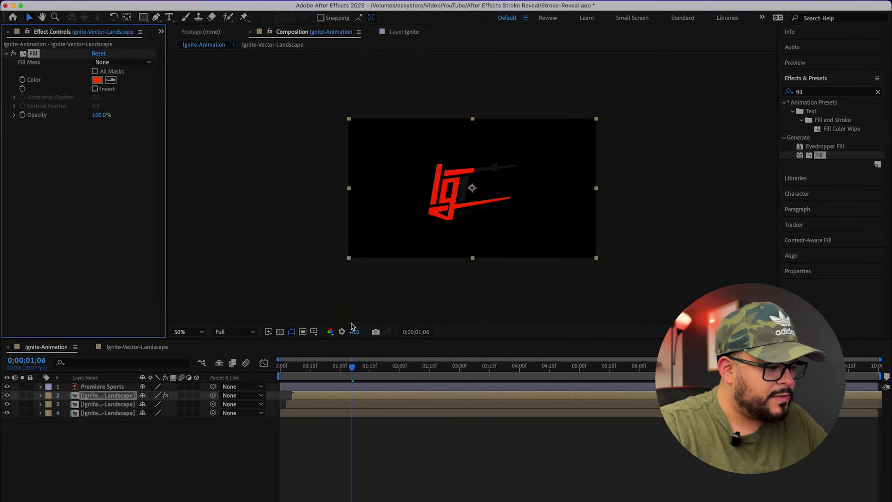
left_click(52, 482)
Apply a white Fill effect to the middle Ignite-Vector-Landscape layer and preview the reveal from the first frame.
left_click(104, 403)
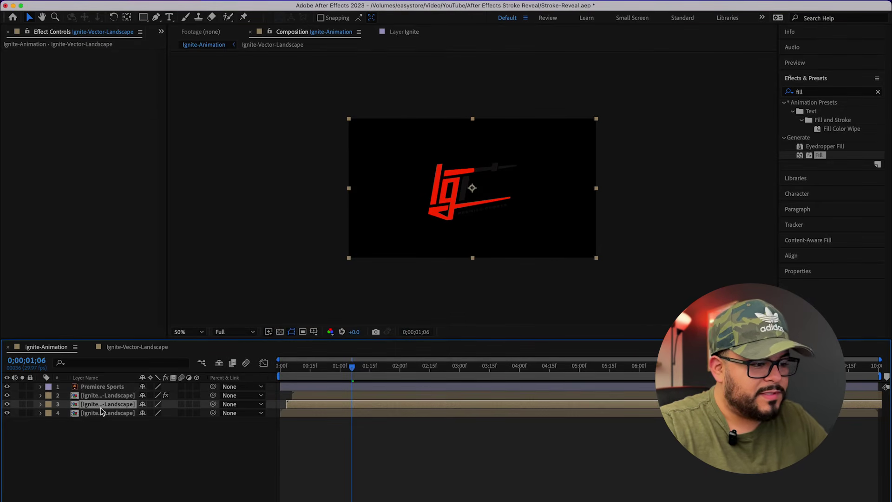
left_click_drag(830, 163, 88, 405)
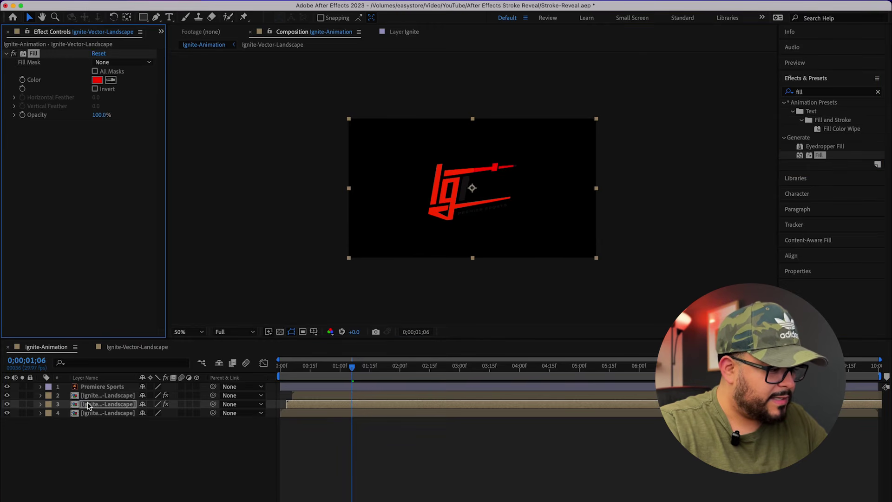
left_click(97, 80)
left_click_drag(275, 229, 235, 214)
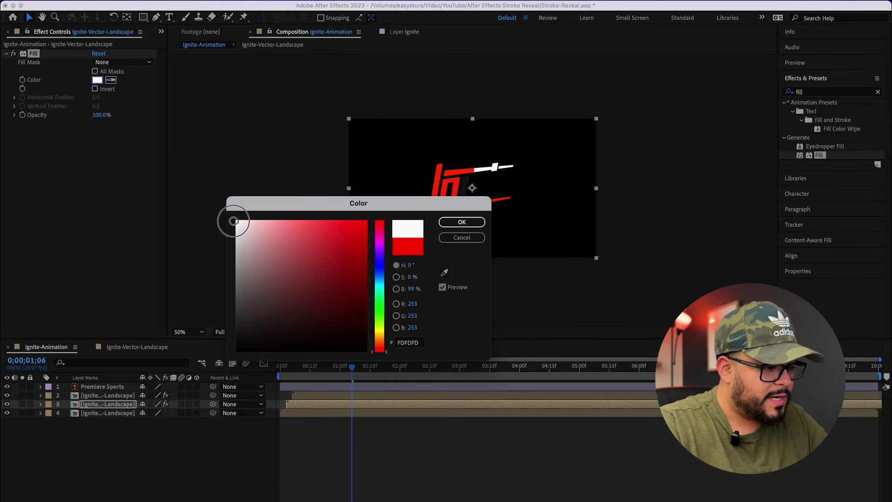
left_click(461, 222)
left_click_drag(353, 367, 259, 379)
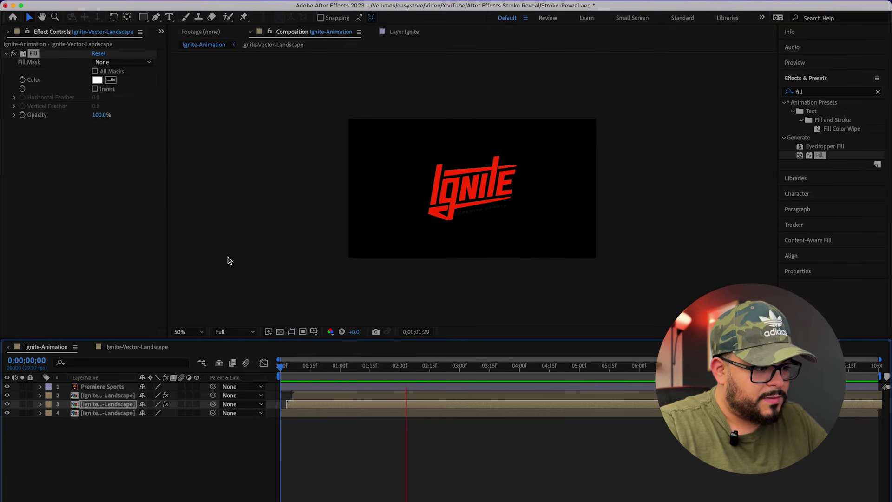
left_click(437, 367)
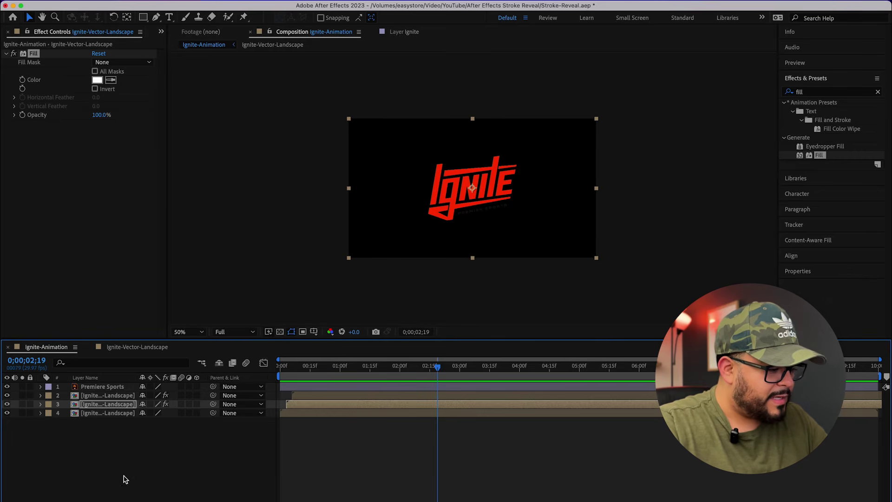
Create a 1920 x 1080 white solid beneath all layers of Ignite-Animation and preview the reveal from the start.
right_click(121, 459)
mouse_move(151, 387)
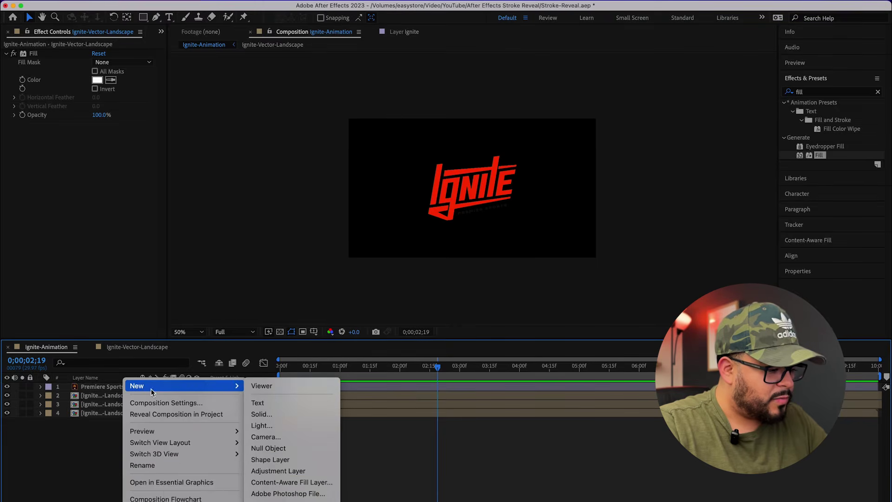
left_click(261, 413)
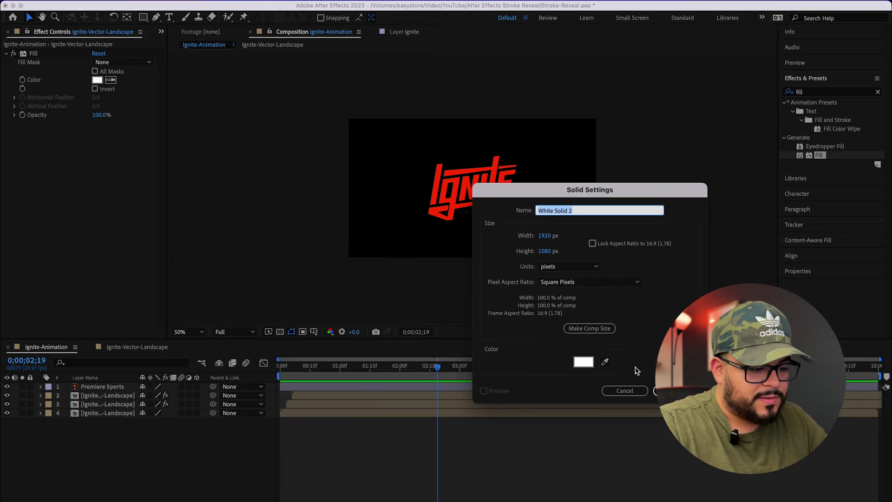
key("Return")
left_click_drag(93, 386, 97, 426)
left_click_drag(439, 360, 278, 367)
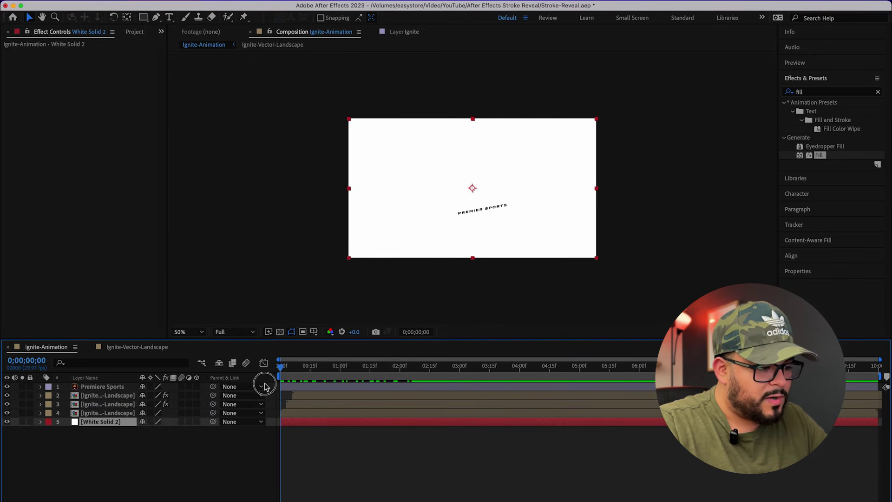
left_click(215, 240)
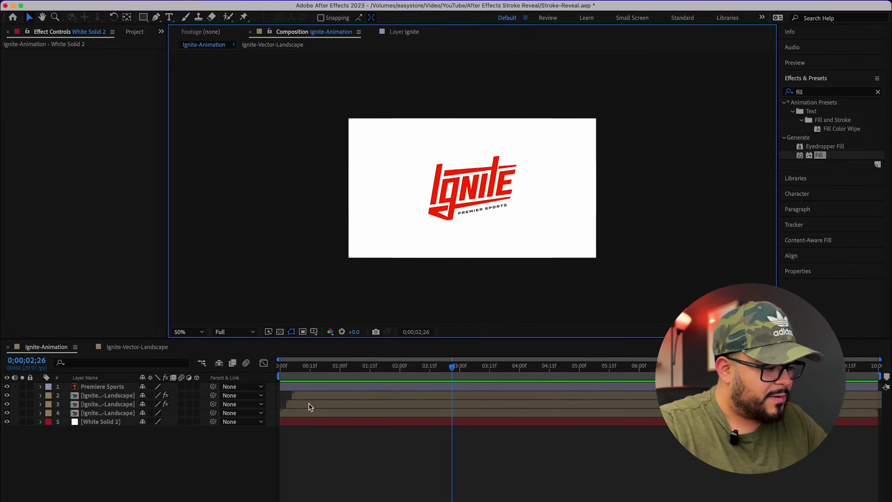
Set the Fill color of the middle Ignite-Vector-Landscape layer to light gray C6C6C6.
left_click(134, 406)
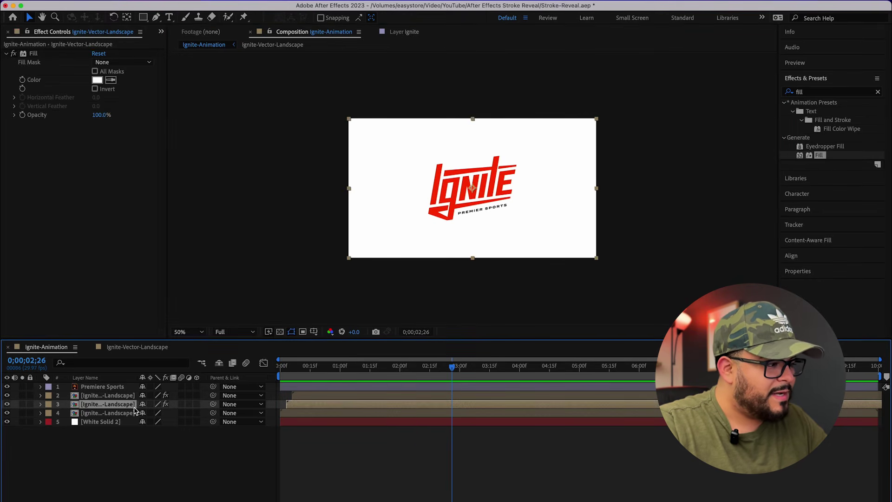
left_click(98, 81)
left_click_drag(240, 237, 234, 249)
left_click(461, 222)
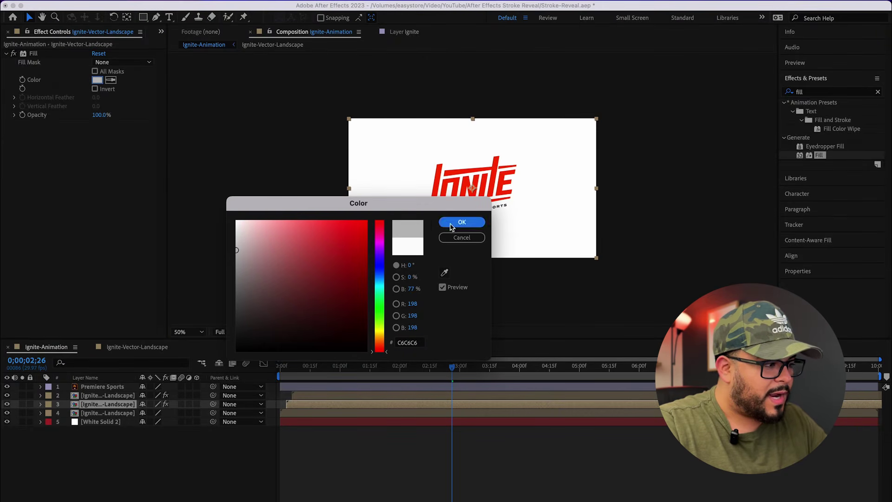
Fit the composition in the viewer and replay the layered color reveal from the first frame to just before three seconds.
left_click_drag(376, 369, 249, 363)
key("space")
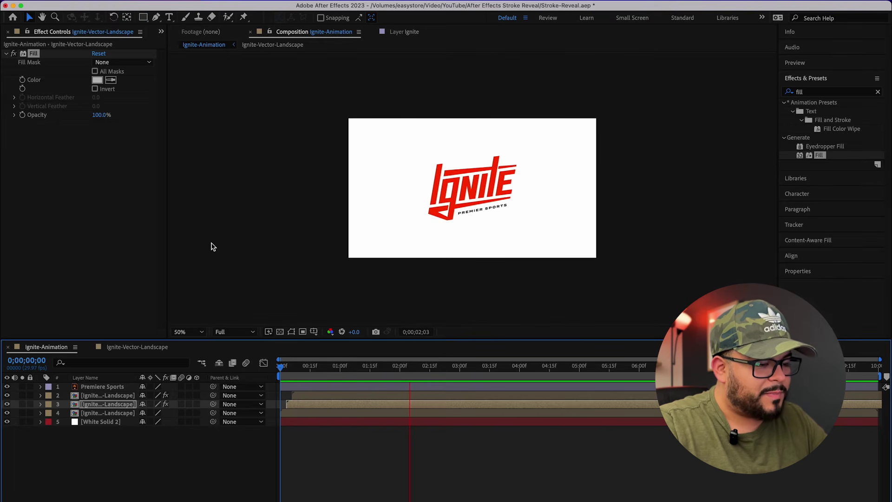
key("space")
key("shift+/")
key("space")
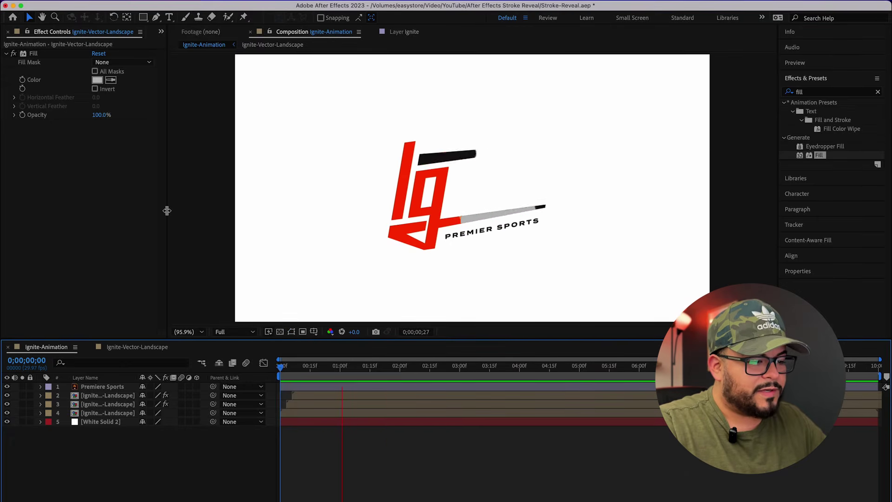
left_click(265, 316)
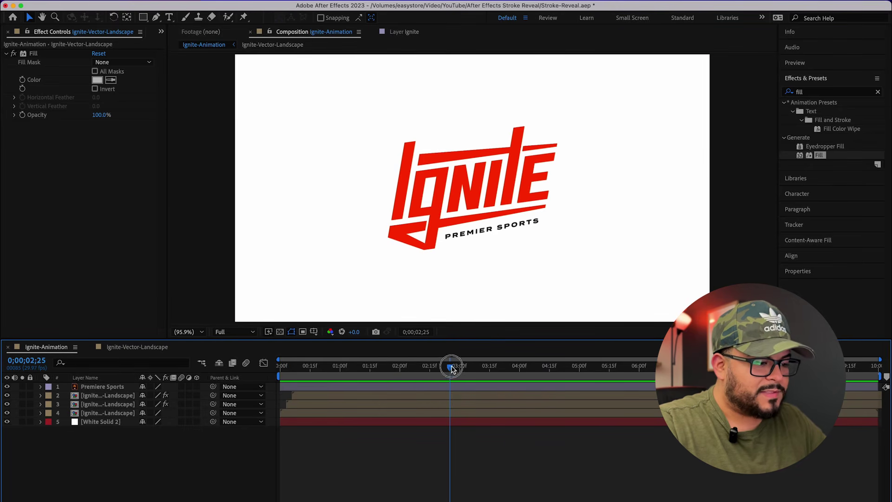
key("space")
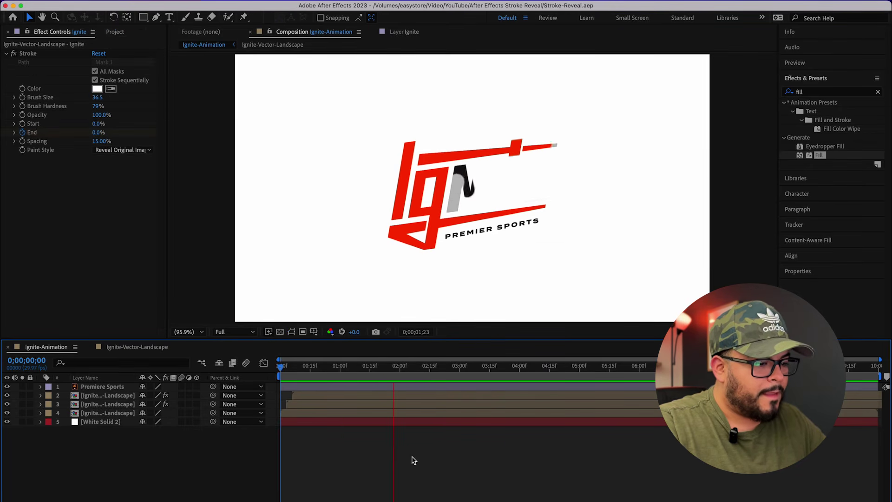
left_click(483, 339)
mouse_move(419, 361)
left_mouse_down()
mouse_move(474, 362)
mouse_move(414, 375)
mouse_move(453, 375)
mouse_move(445, 374)
left_mouse_up()
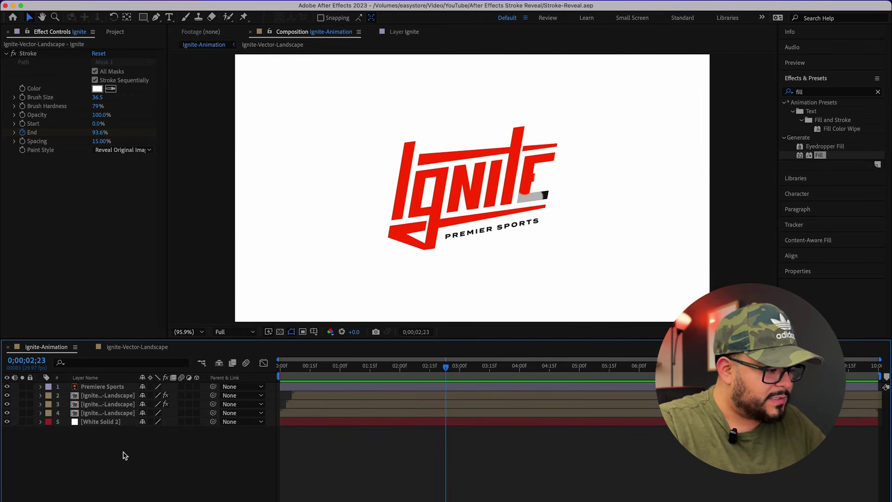
Delay the Premiere Sports layer to start just after 2:15 and add a Position keyframe of 1038.2, 704.2 at 0;00;03;00.
left_click(94, 388)
left_click_drag(289, 378, 443, 380)
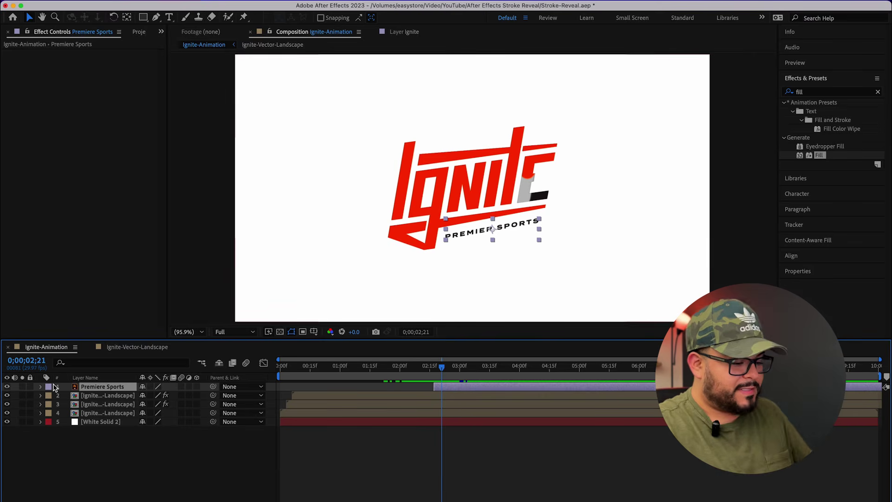
left_click_drag(441, 367, 459, 367)
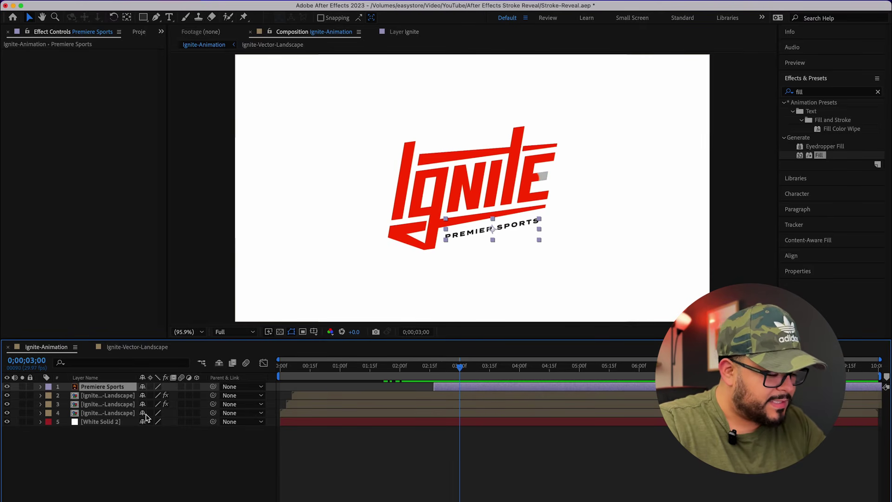
key("p")
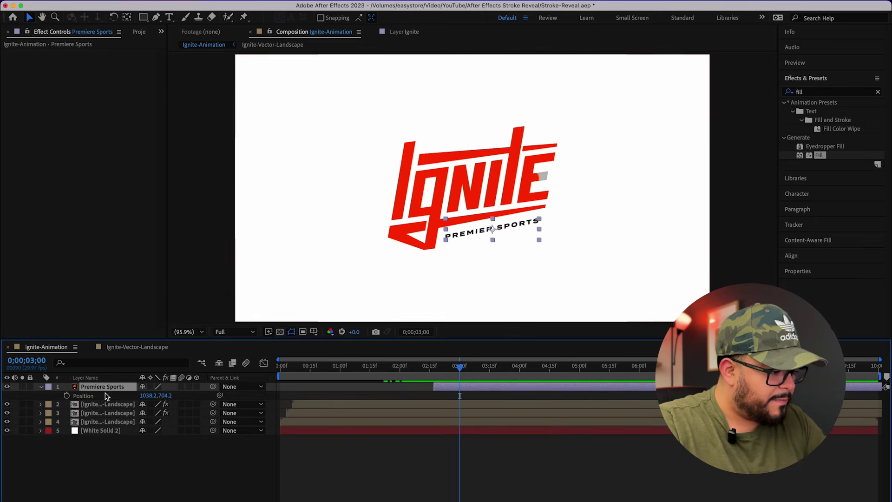
left_click(67, 395)
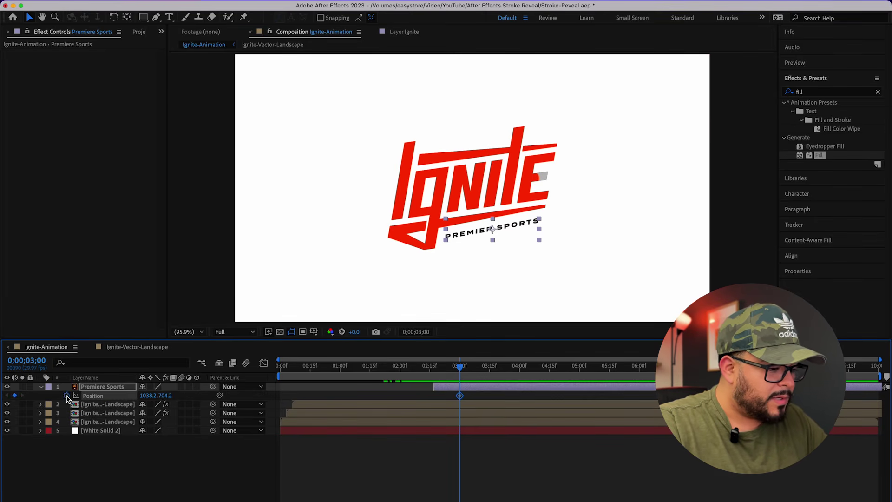
Add a Position keyframe at 0;00;02;20 that raises the Premiere Sports text behind the logo to 1038.2, 620.8.
left_click_drag(460, 367, 441, 373)
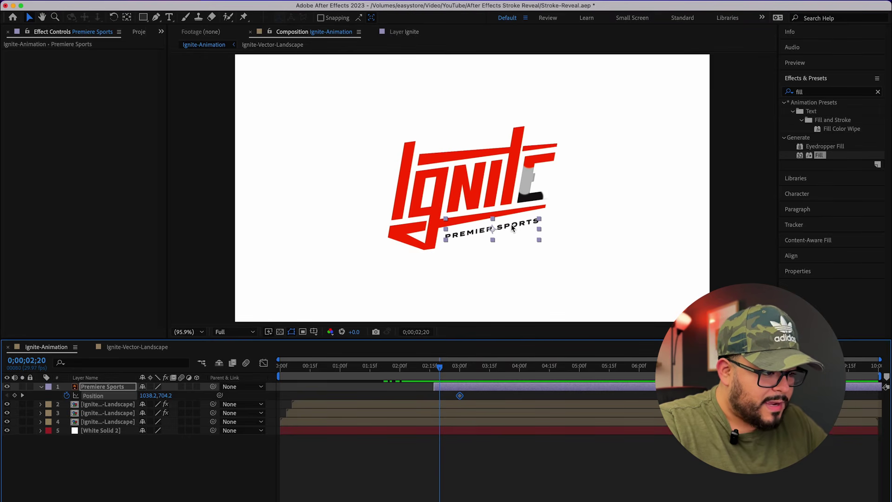
left_click_drag(512, 227, 506, 206)
left_click_drag(439, 366, 462, 364)
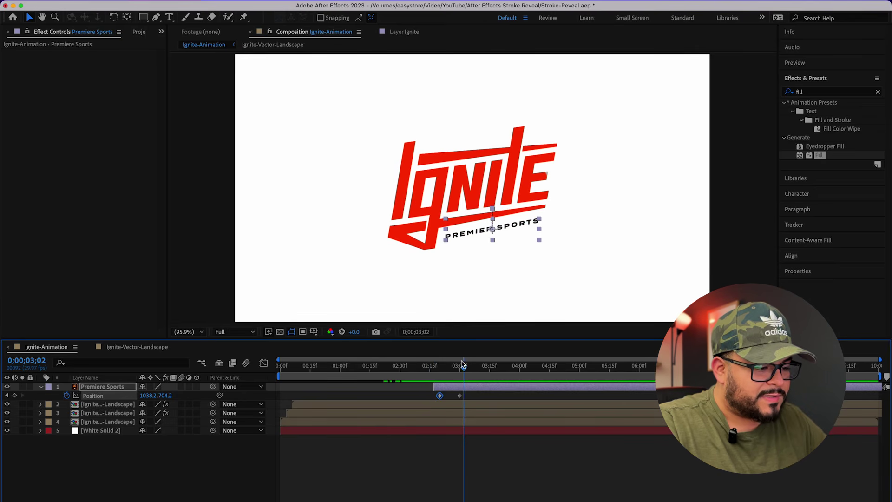
Apply Easy Ease to both Premiere Sports Position keyframes and preview the tagline's movement.
right_click(460, 396)
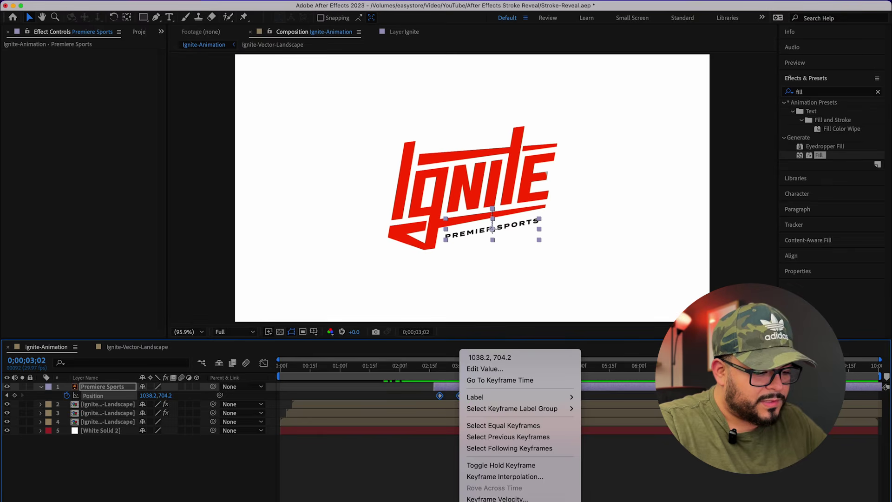
mouse_move(534, 499)
left_click(601, 442)
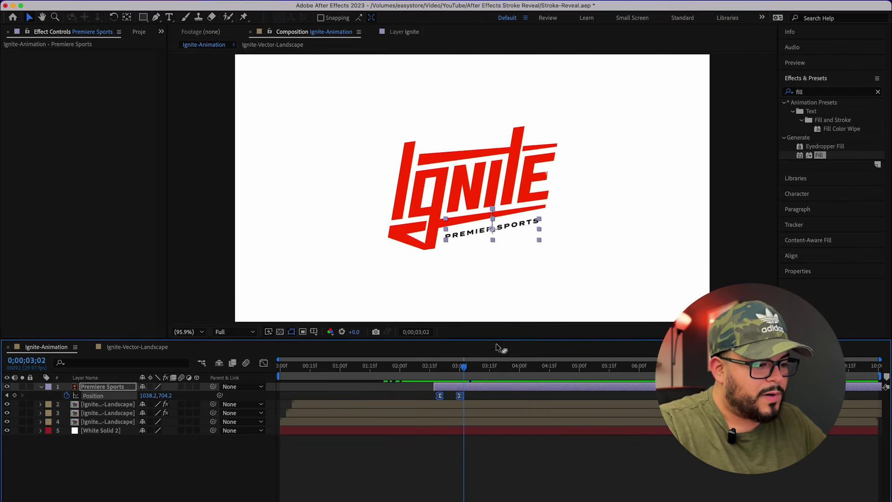
key("space")
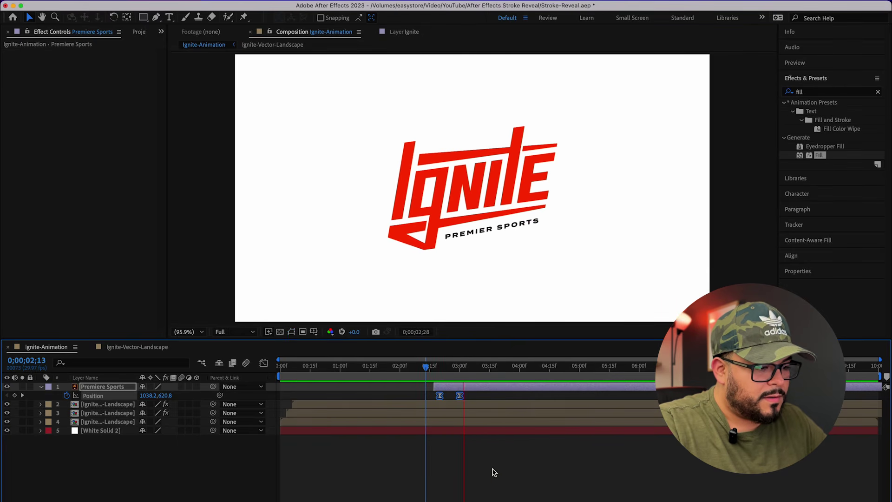
key("space")
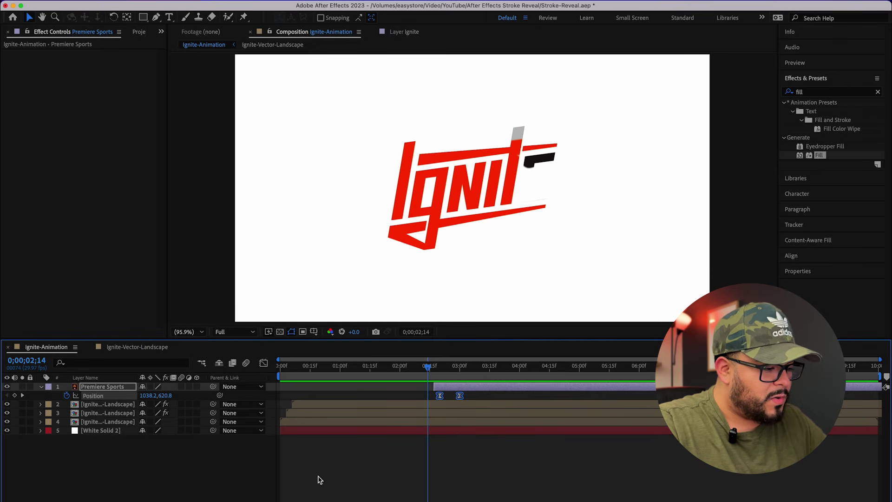
With no layer selected, draw a closed four-point Pen shape around the tagline area, its upper edge following the logo's lower slanted bar.
left_click(202, 471)
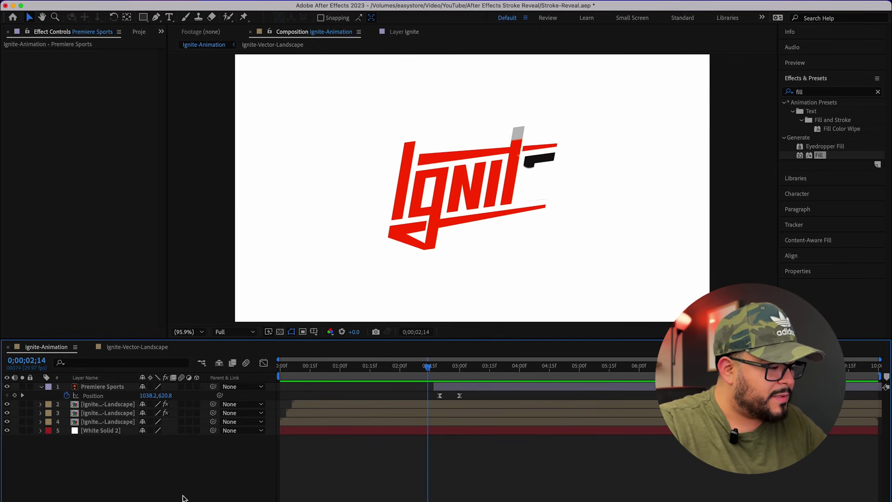
left_click(156, 18)
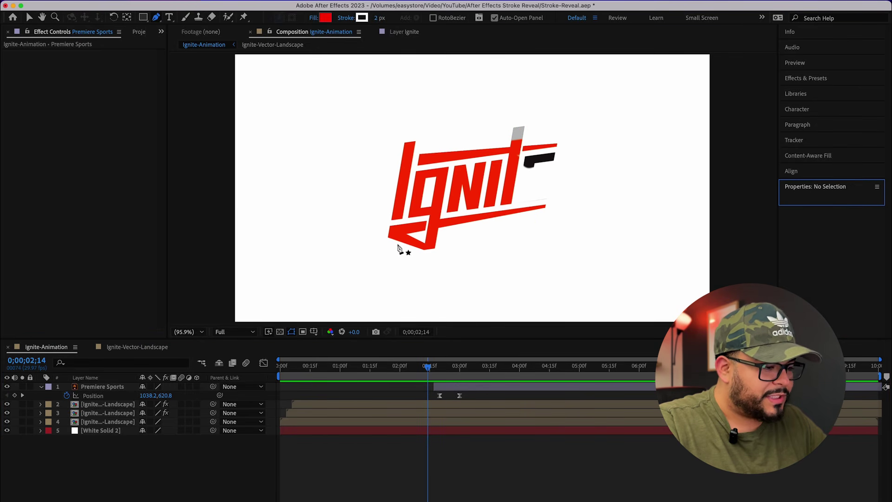
left_click(437, 229)
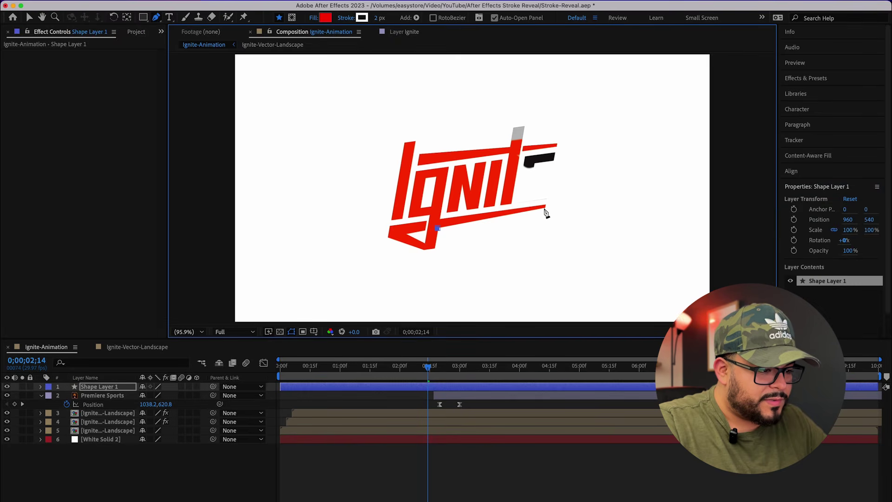
left_click(546, 209)
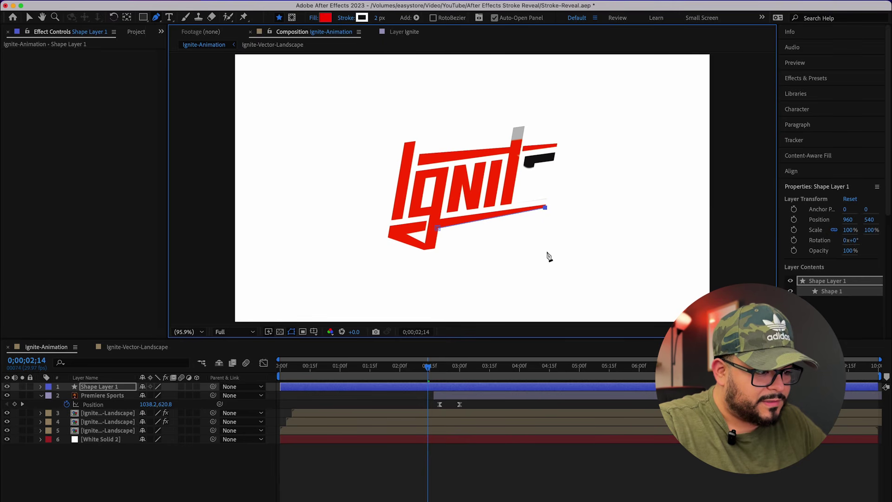
left_click(437, 263, "shift")
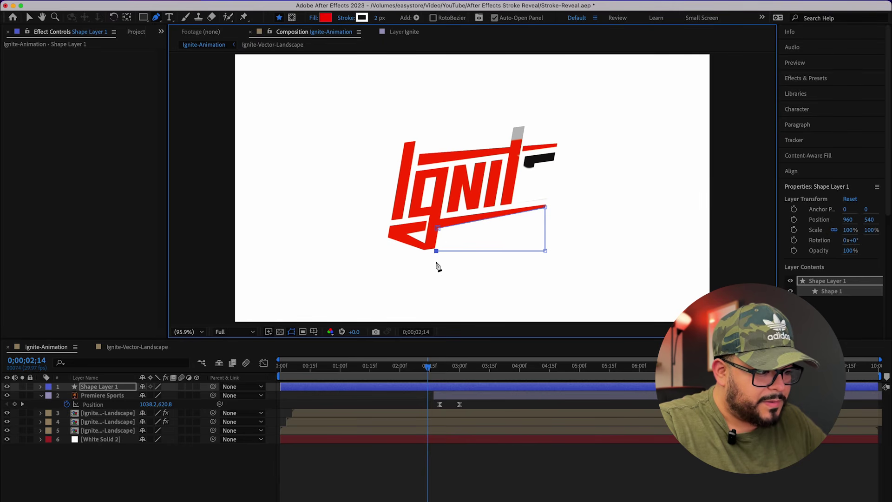
left_click(438, 229)
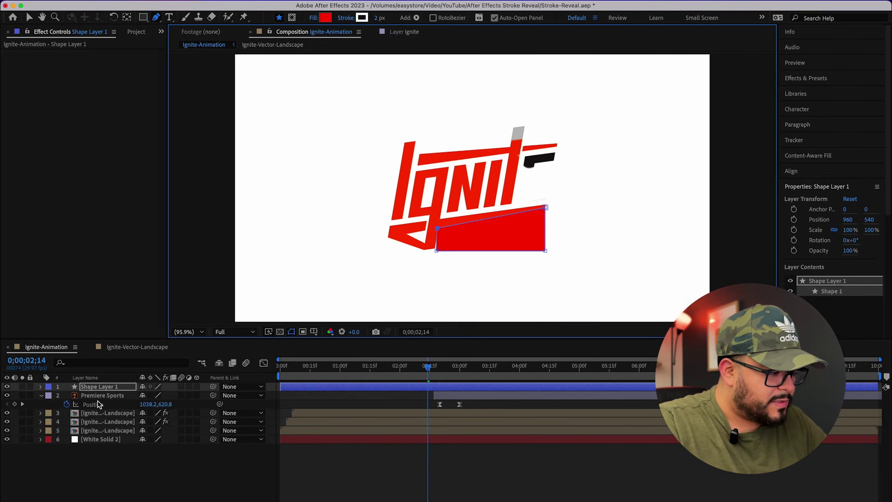
Set Shape Layer 1 as the track matte of the Premiere Sports layer and preview the reveal from the first frame.
left_click(99, 398)
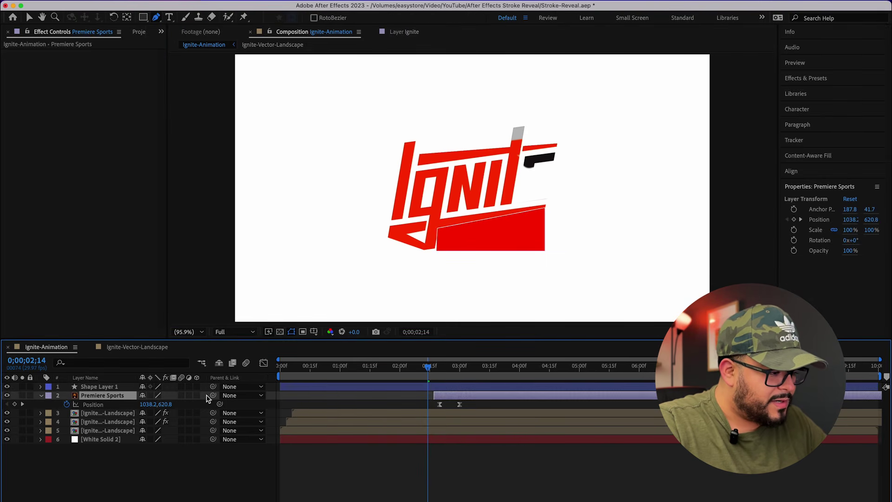
left_click(160, 499)
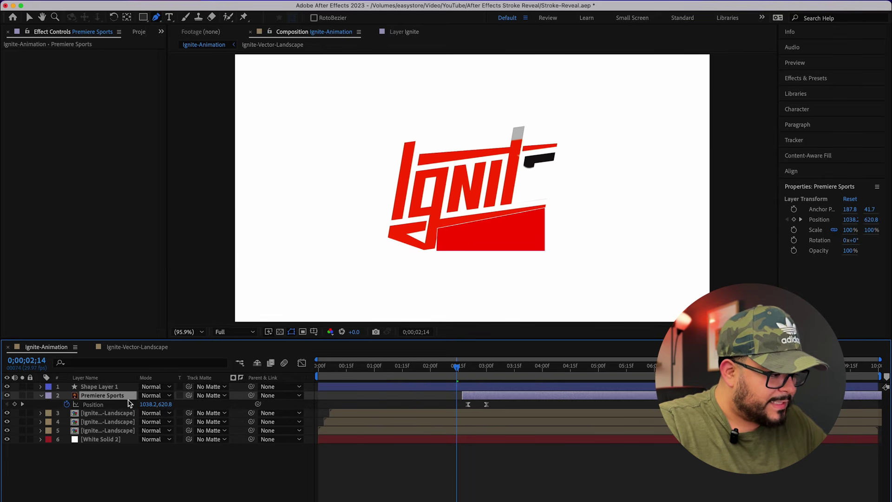
left_click(208, 396)
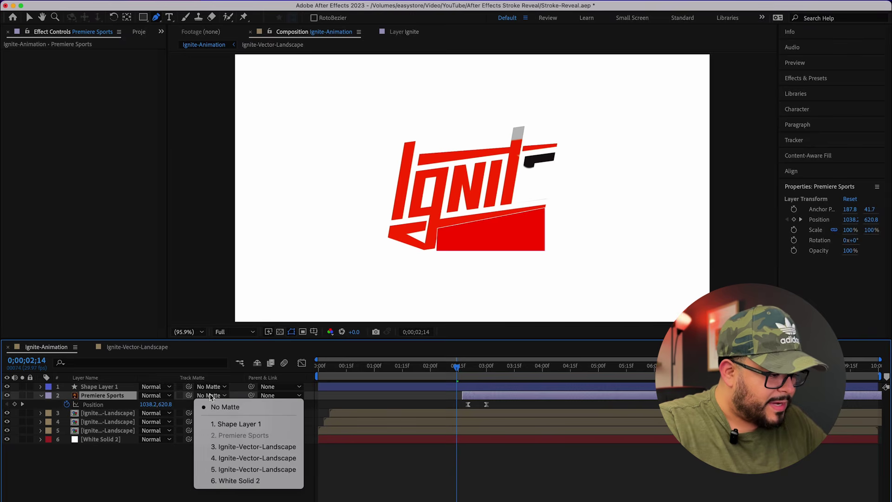
left_click(237, 424)
left_click_drag(457, 369, 297, 376)
key("space")
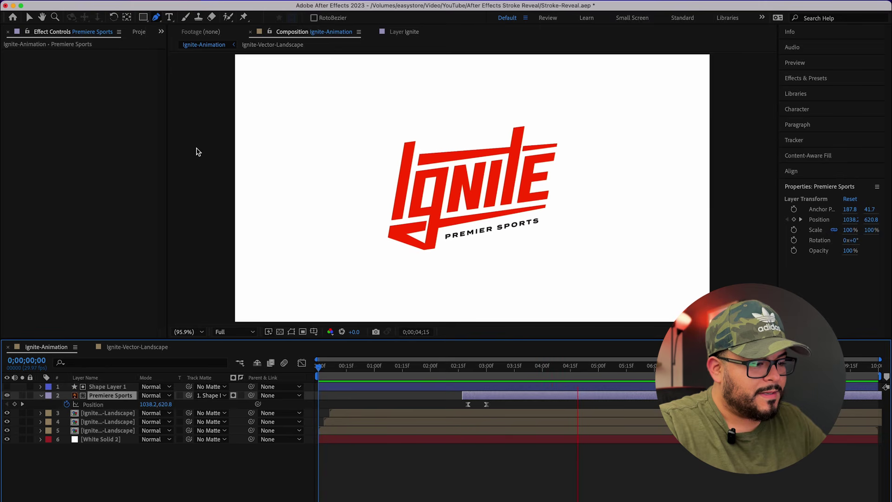
key("space")
Try white FFFFFF as the Fill color of the middle Ignite-Vector-Landscape layer and preview the reveal from the first frame.
left_click_drag(589, 368, 372, 382)
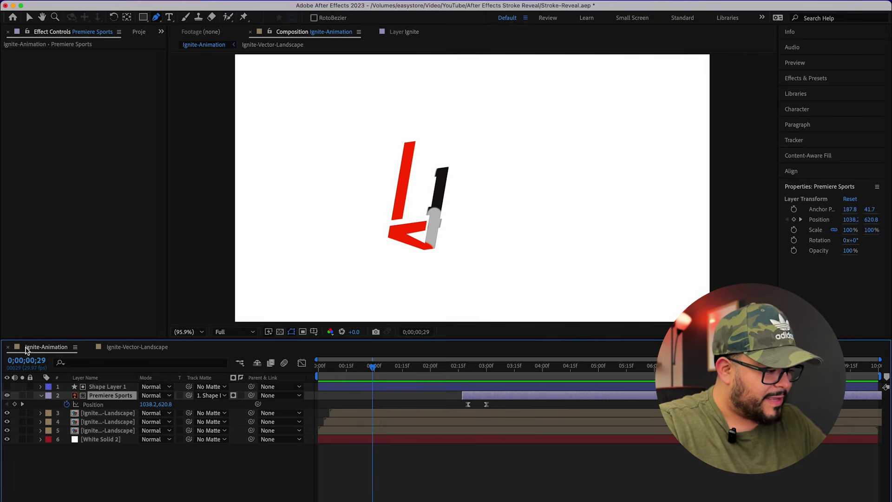
left_click(101, 423)
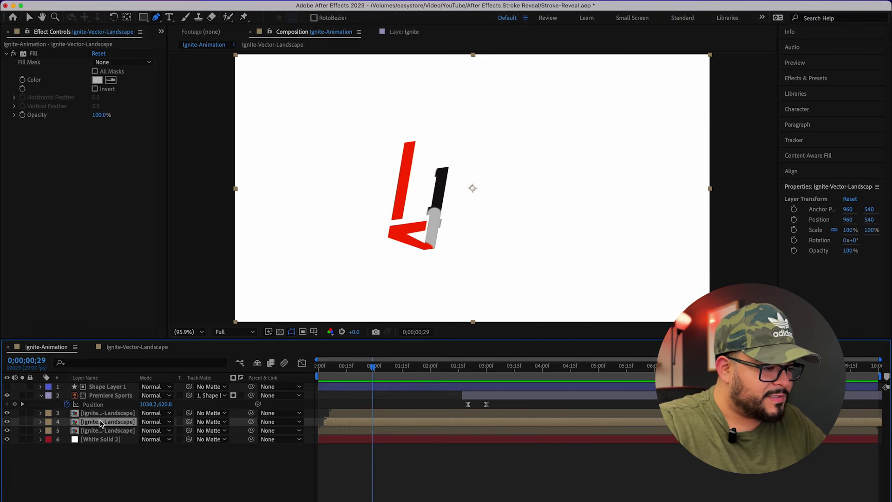
left_click(96, 80)
left_click(233, 222)
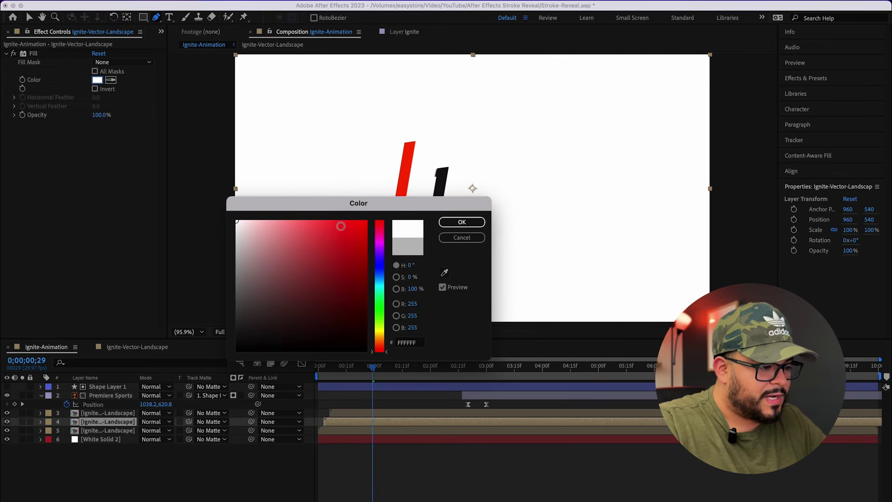
left_click(479, 223)
left_click_drag(370, 365, 319, 366)
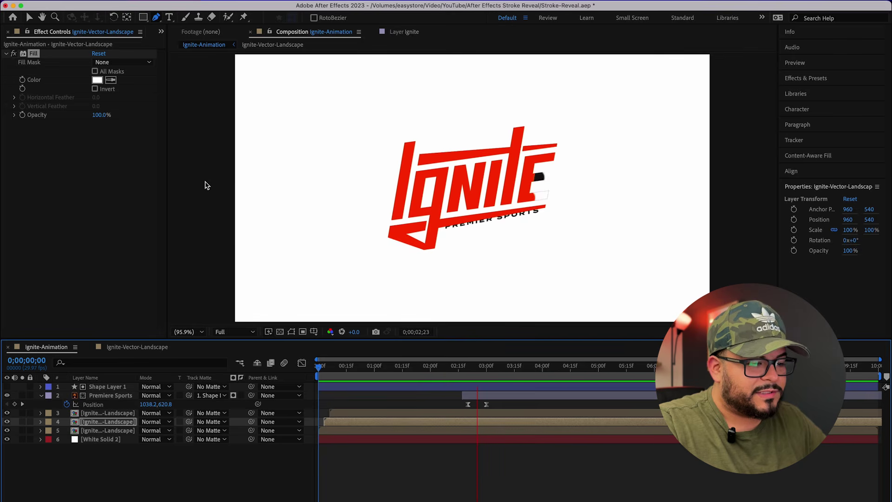
key("space")
Set the Fill color of the middle Ignite-Vector-Landscape layer to light orange FFBA98 and replay the reveal from the first frame.
left_click_drag(545, 369, 348, 377)
left_click(96, 80)
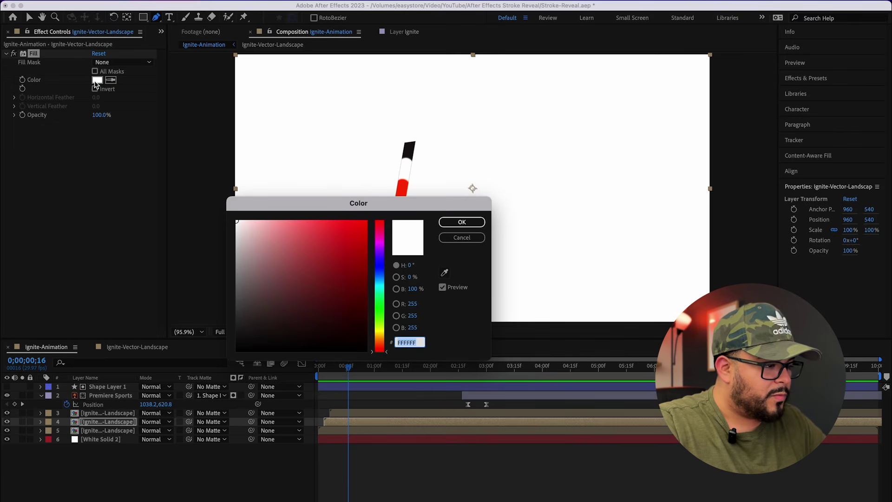
mouse_move(253, 227)
left_mouse_down()
mouse_move(279, 235)
mouse_move(331, 228)
mouse_move(325, 260)
mouse_move(335, 238)
mouse_move(352, 236)
left_mouse_up()
mouse_move(382, 336)
left_mouse_down()
mouse_move(384, 348)
mouse_move(374, 334)
mouse_move(378, 342)
left_mouse_up()
left_click_drag(311, 229, 312, 222)
left_click_drag(383, 342, 386, 346)
left_click_drag(325, 224, 294, 220)
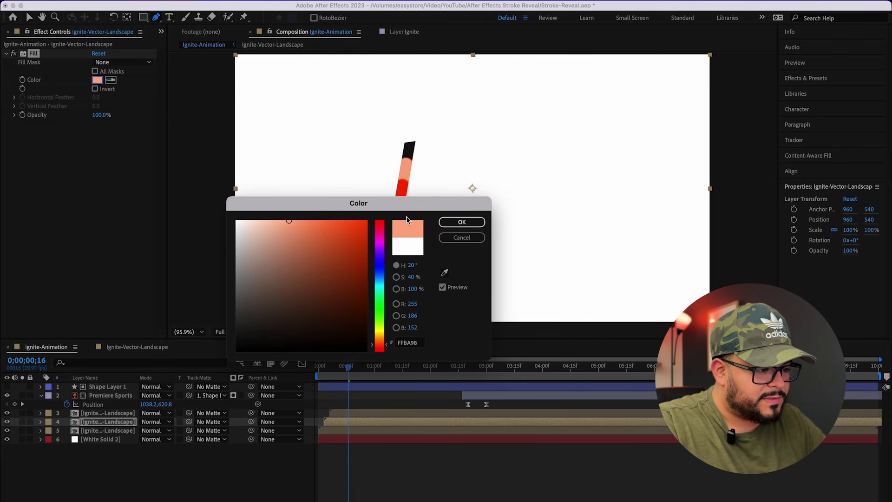
key("Return")
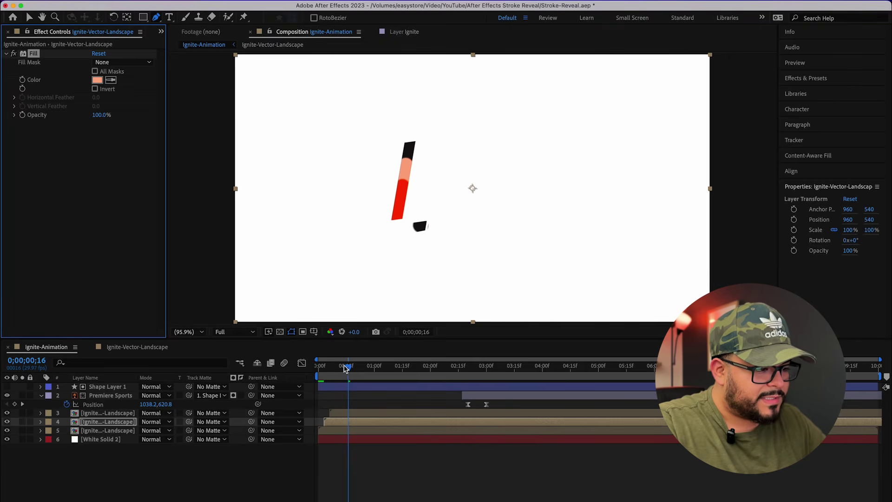
left_click_drag(345, 369, 224, 267)
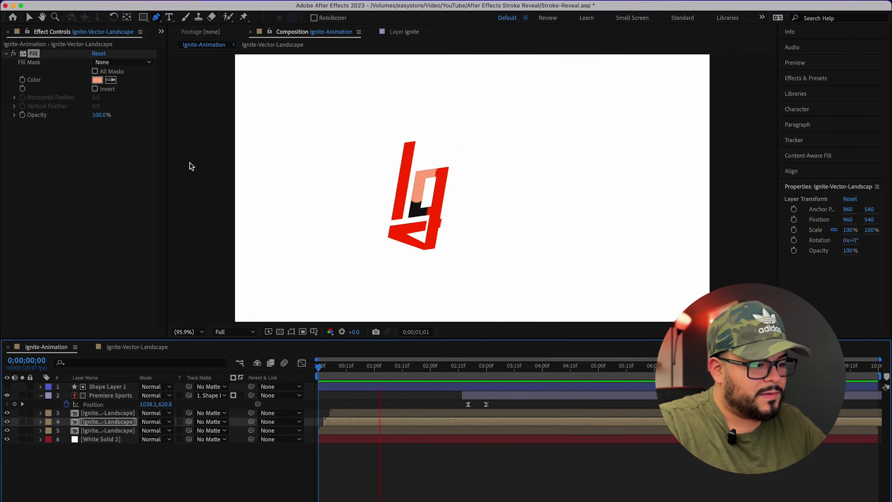